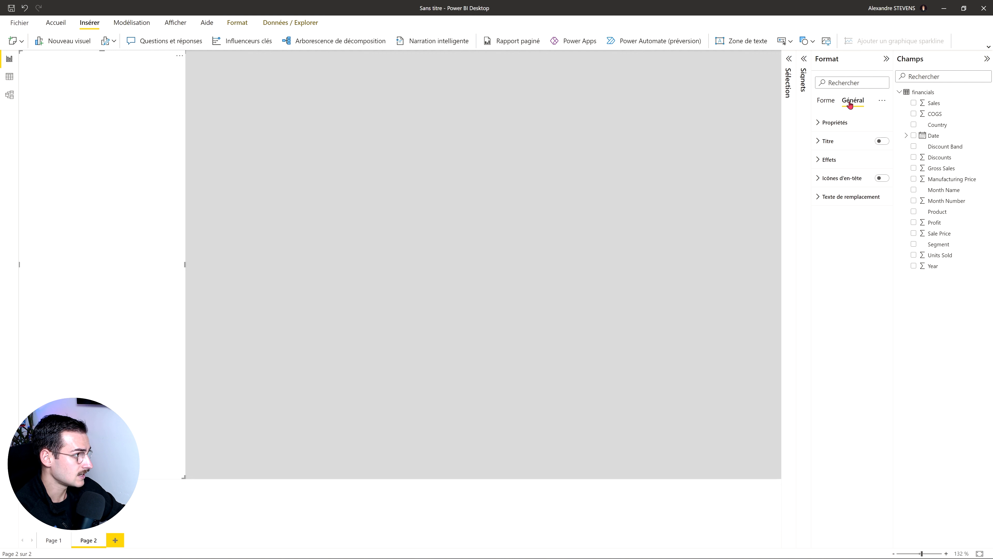
Step: Set the white rectangle's width to 150 in its size properties
{"action": "left_click", "coordinate": [821, 126]}
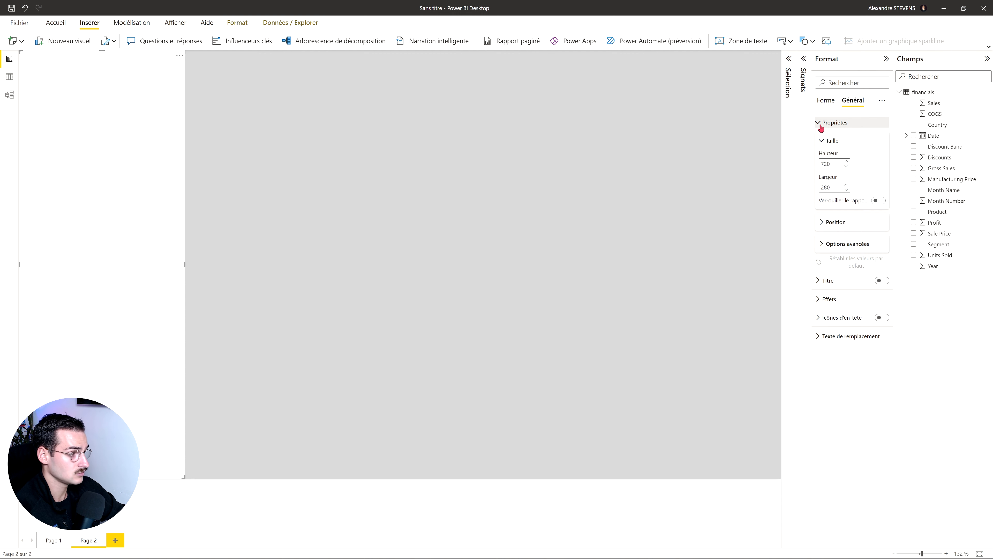
{"action": "double_click", "coordinate": [836, 188]}
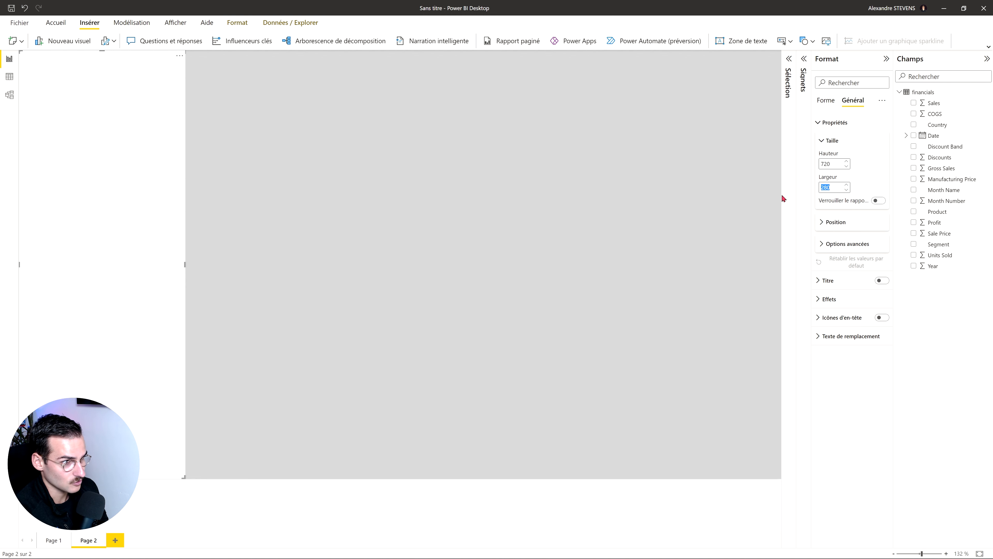
{"action": "type", "text": "150"}
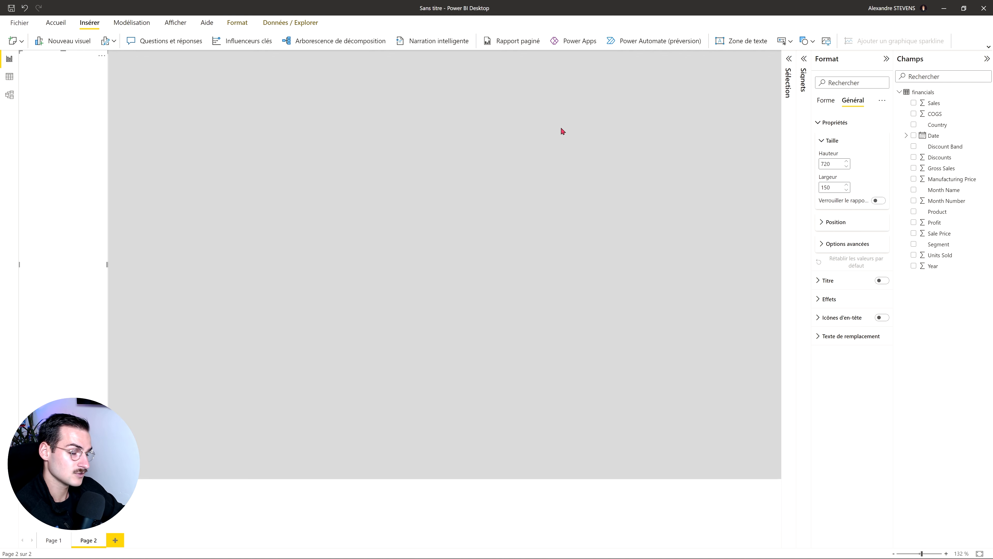
{"action": "left_click", "coordinate": [234, 187]}
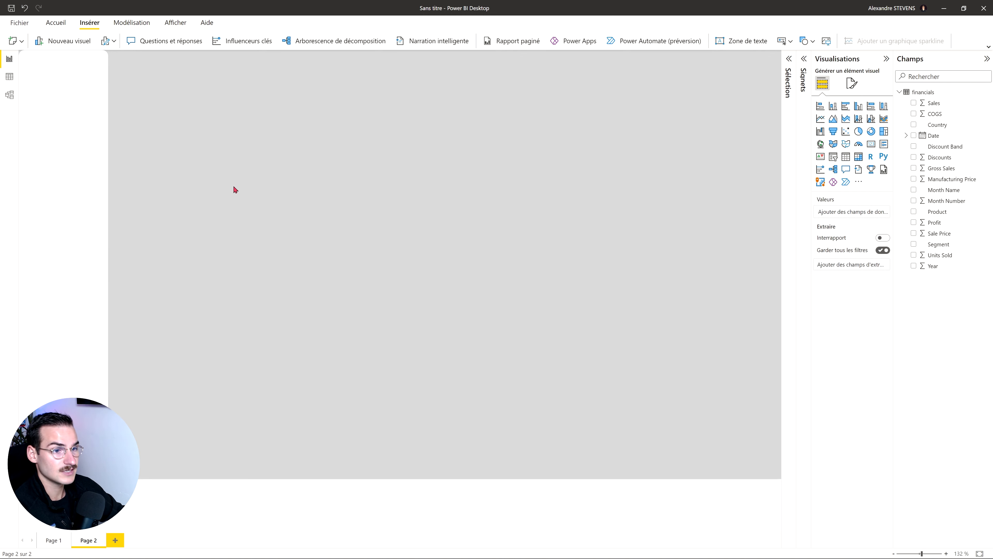
Step: Duplicate the white rectangle and place the copy beside the original on the grey page
{"action": "left_click", "coordinate": [95, 235]}
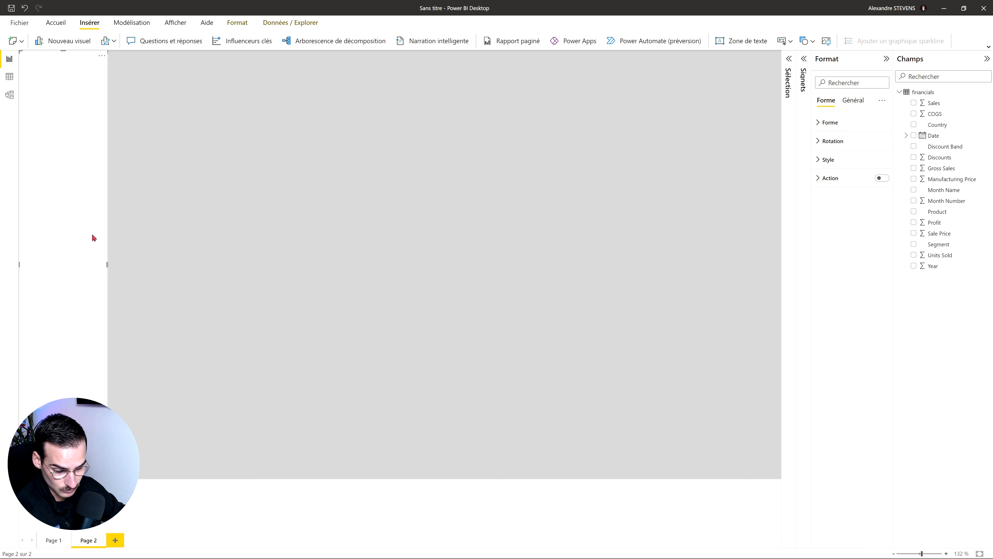
{"action": "key", "text": "ctrl+v"}
{"action": "left_click_drag", "start_coordinate": [92, 235], "coordinate": [177, 232]}
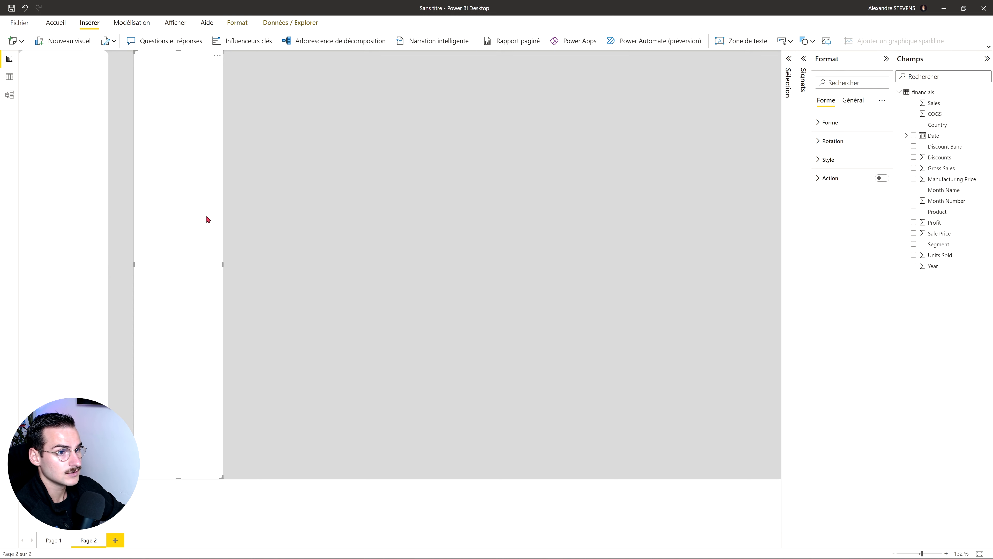
Step: Set the copied rectangle's width to 50 and move it over the original at the page's left edge
{"action": "left_click", "coordinate": [854, 100]}
{"action": "left_click", "coordinate": [835, 123]}
{"action": "left_click_drag", "start_coordinate": [838, 185], "coordinate": [775, 171]}
{"action": "type", "text": "50"}
{"action": "key", "text": "Return"}
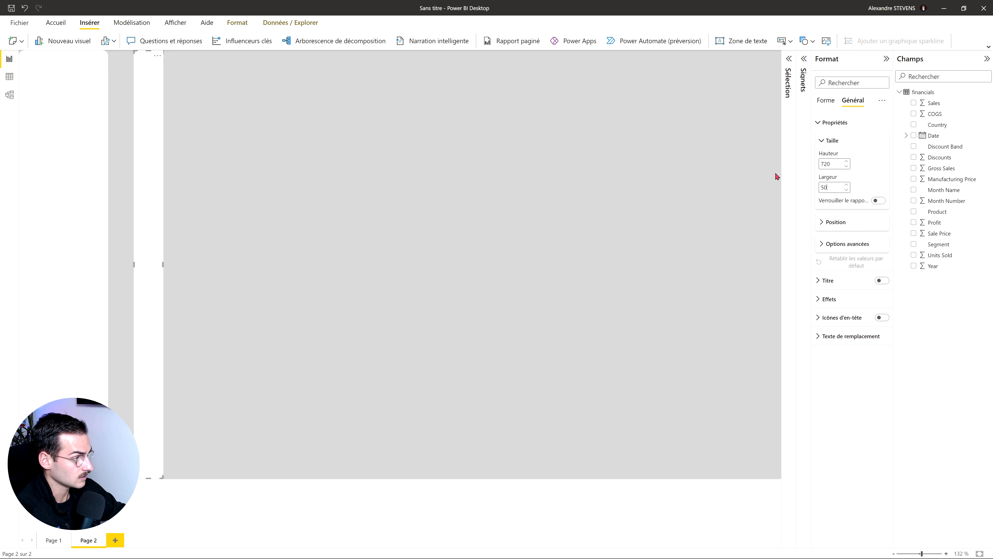
{"action": "left_click", "coordinate": [775, 172]}
{"action": "left_click_drag", "start_coordinate": [151, 183], "coordinate": [7, 187]}
{"action": "left_click", "coordinate": [151, 160]}
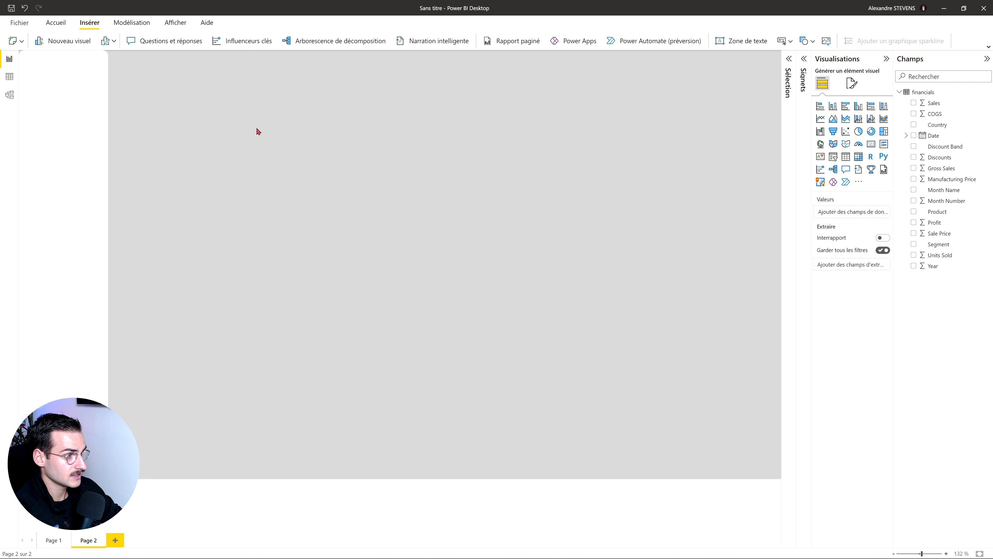
Step: Show the expanded Sélection and Signets panes beside the report page
{"action": "left_click", "coordinate": [175, 23]}
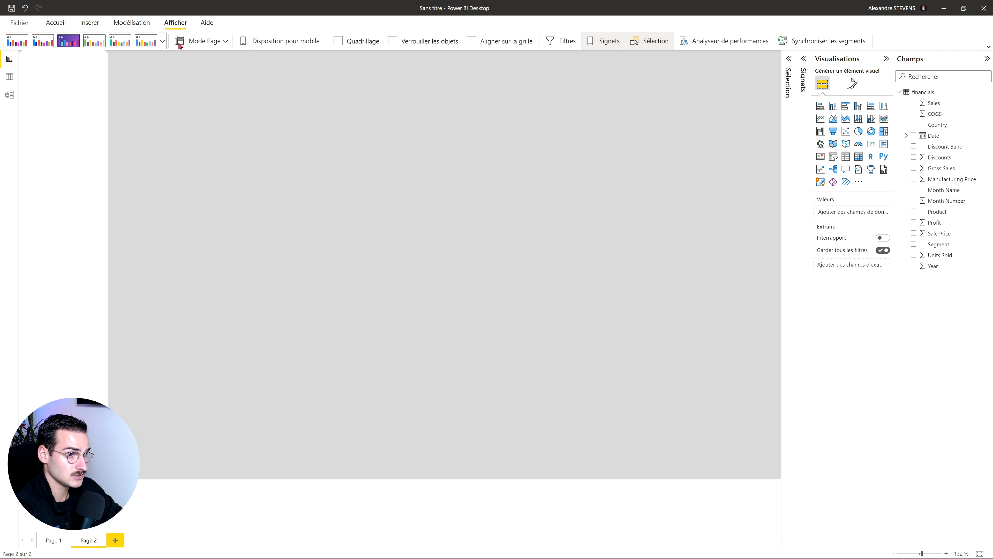
{"action": "left_click", "coordinate": [604, 44]}
{"action": "left_click", "coordinate": [641, 43]}
{"action": "left_click", "coordinate": [606, 42]}
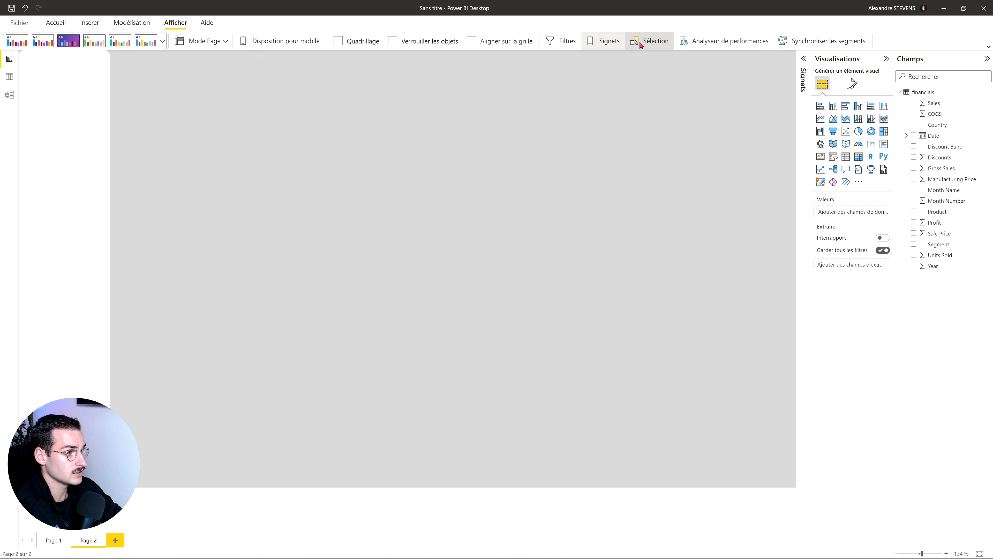
{"action": "left_click", "coordinate": [640, 44]}
{"action": "left_click", "coordinate": [804, 60]}
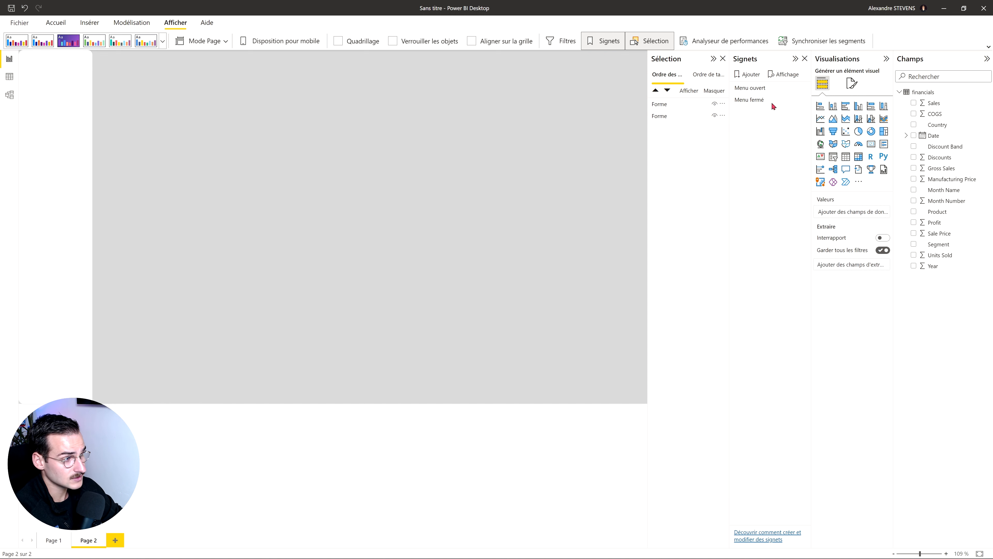
Step: Delete the existing bookmarks Menu ouvert and Menu fermé
{"action": "left_click", "coordinate": [803, 87]}
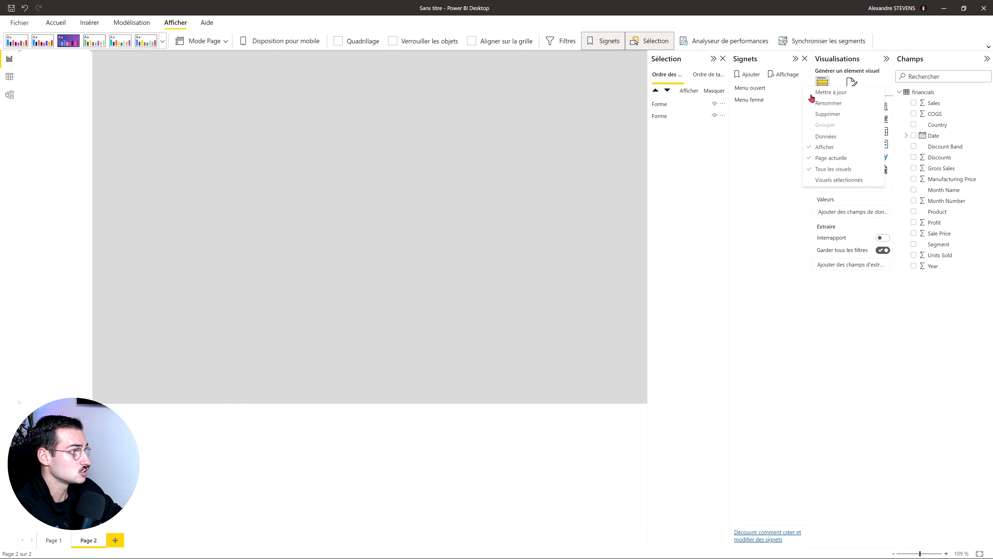
{"action": "left_click", "coordinate": [828, 114]}
{"action": "left_click", "coordinate": [803, 87]}
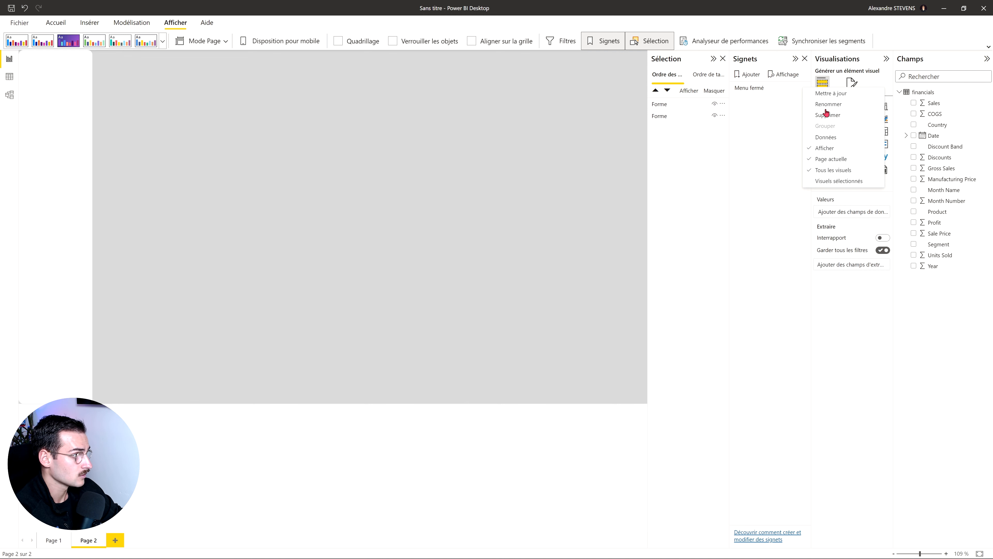
{"action": "left_click", "coordinate": [837, 116]}
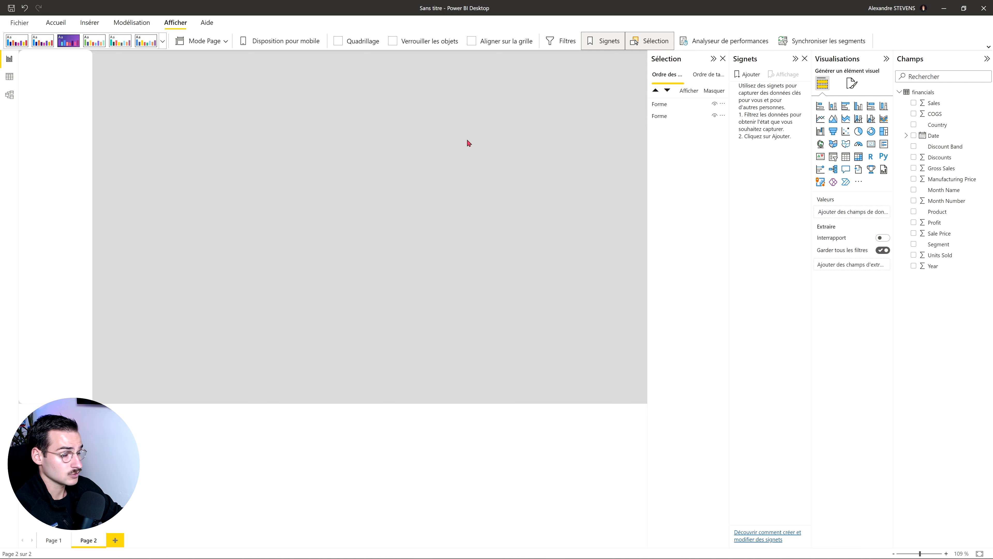
Step: Rename the narrow rectangle as Menu Close and the wide rectangle as Menu Open in the layer order
{"action": "left_click", "coordinate": [682, 105]}
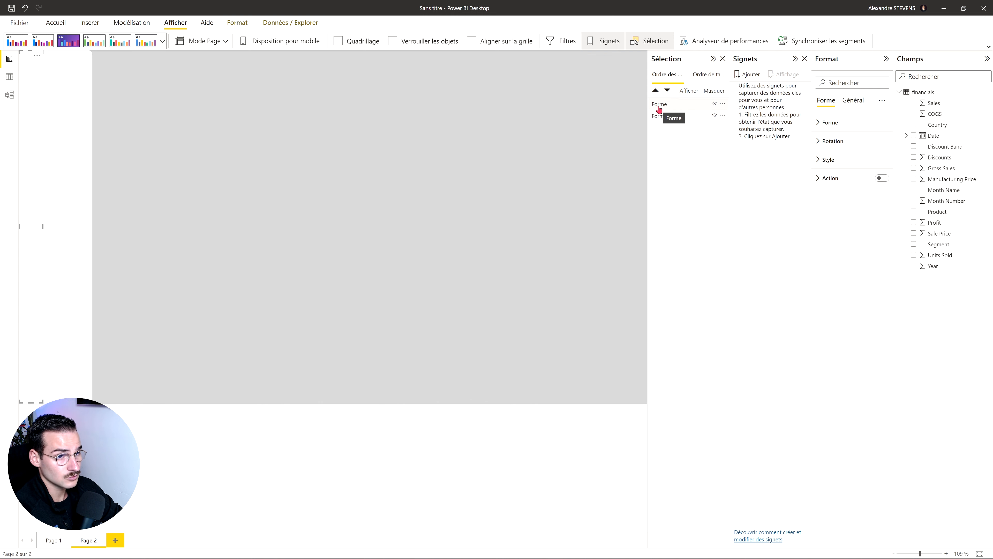
{"action": "double_click", "coordinate": [667, 105]}
{"action": "type", "text": "Menu Clo"}
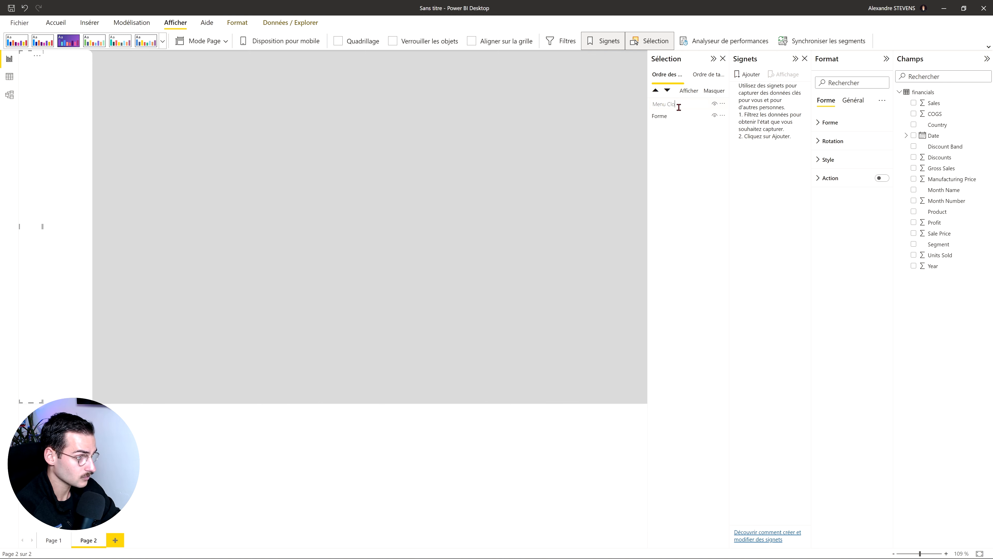
{"action": "type", "text": "se"}
{"action": "key", "text": "Return"}
{"action": "double_click", "coordinate": [664, 118]}
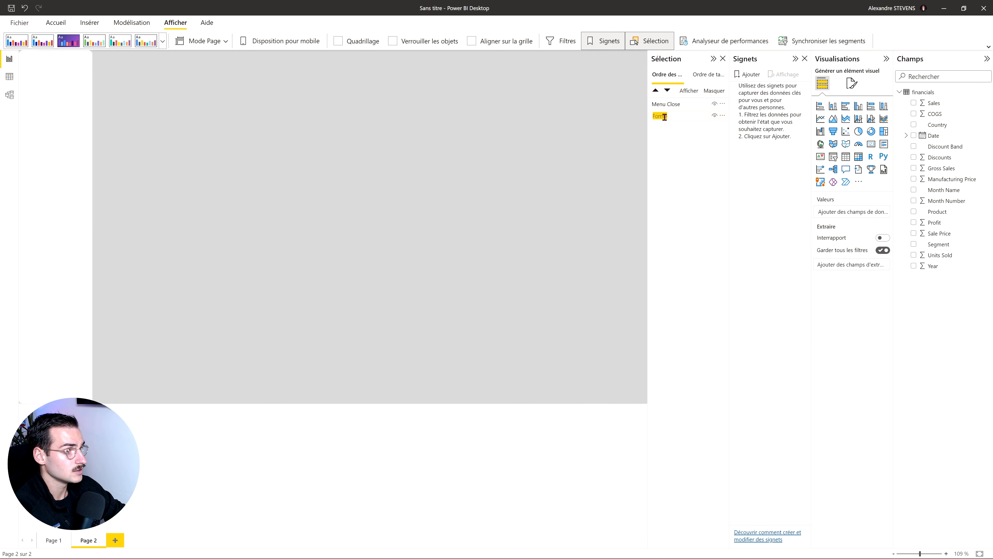
{"action": "type", "text": "Menu Open"}
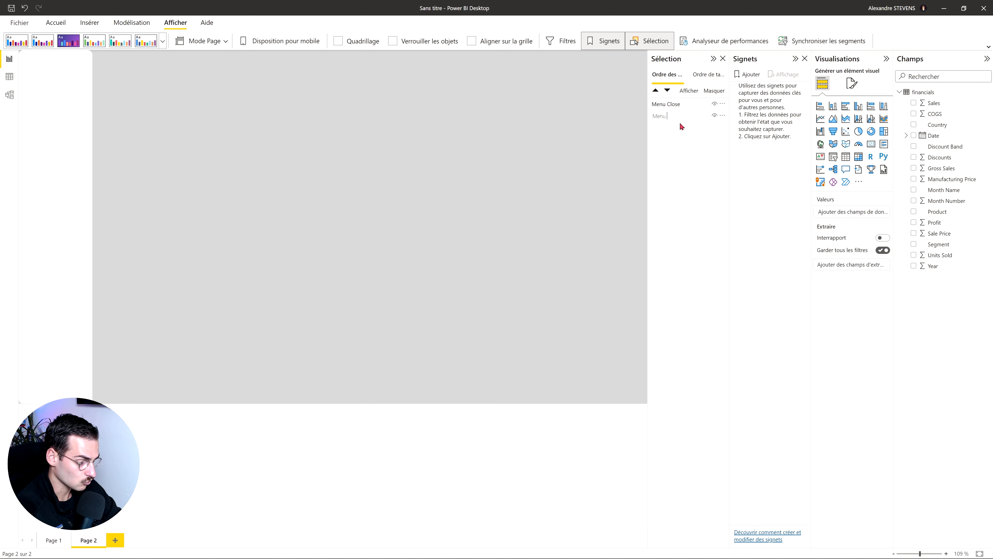
Step: Hide the Menu Open shape, keep Menu Close shown, and save this state as a bookmark named Menu Close
{"action": "left_click", "coordinate": [714, 104]}
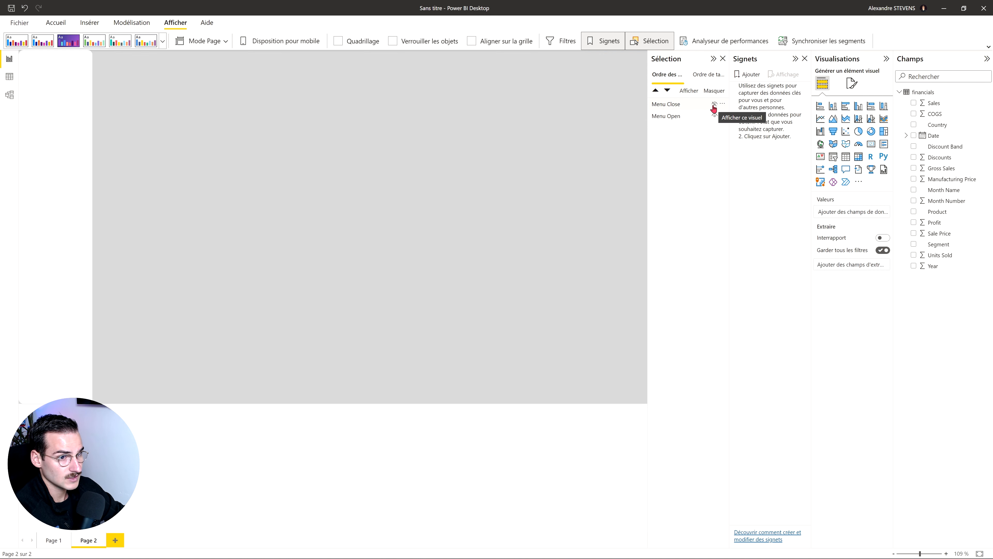
{"action": "left_click", "coordinate": [714, 104]}
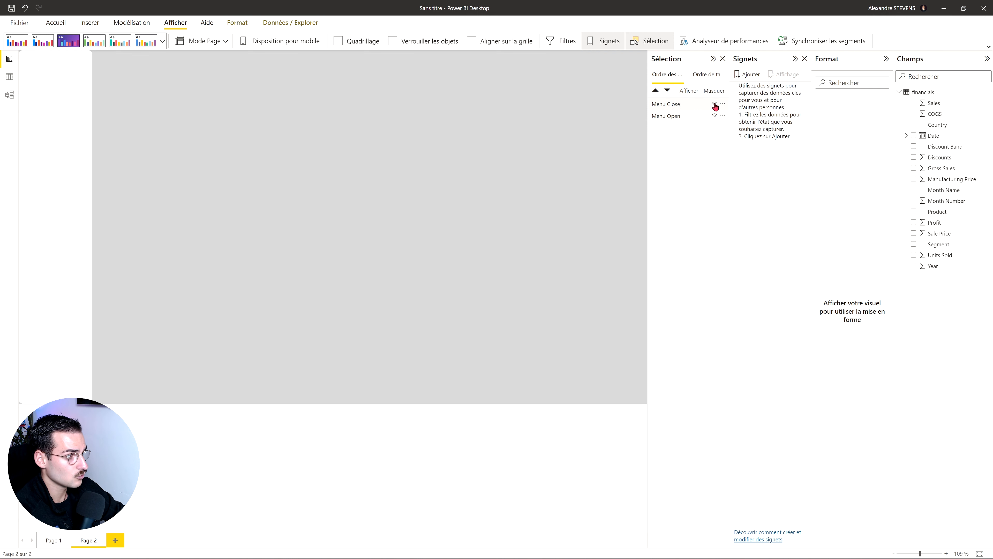
{"action": "left_click", "coordinate": [714, 116]}
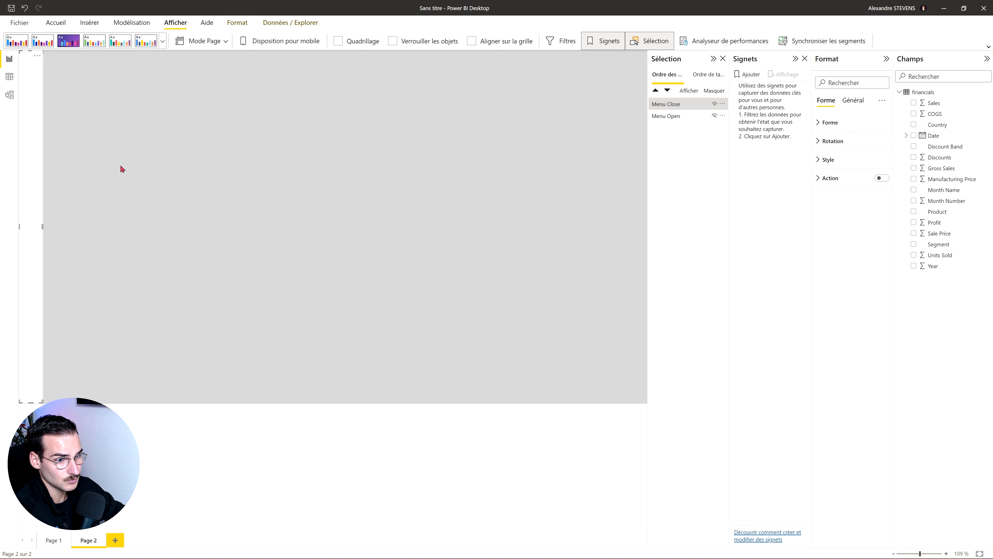
{"action": "left_click", "coordinate": [749, 77]}
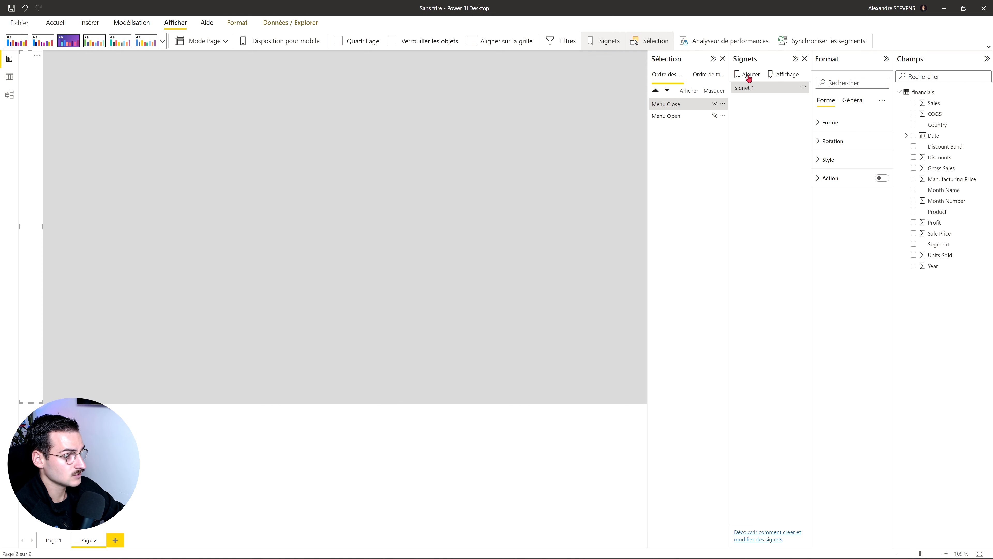
{"action": "double_click", "coordinate": [752, 92]}
{"action": "type", "text": "Menu Close"}
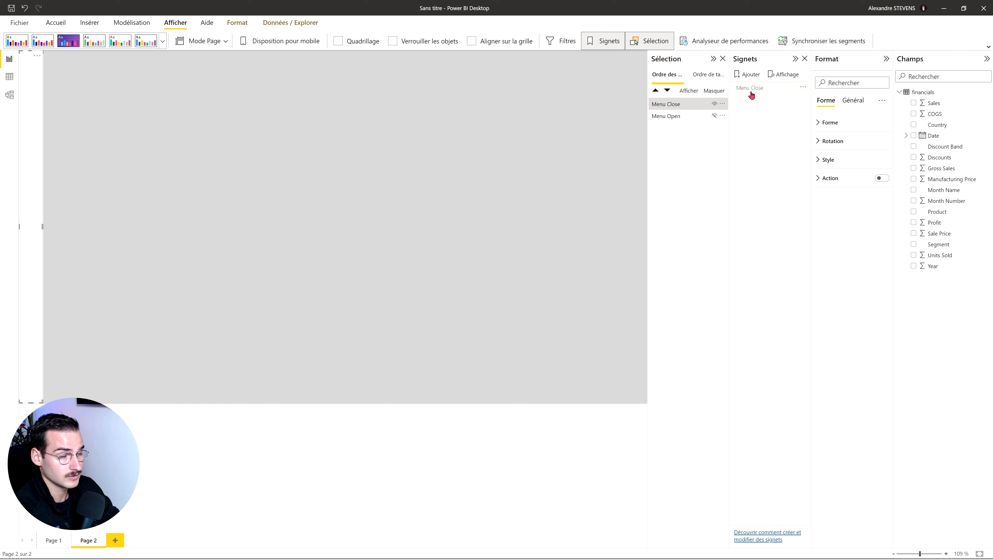
{"action": "key", "text": "Return"}
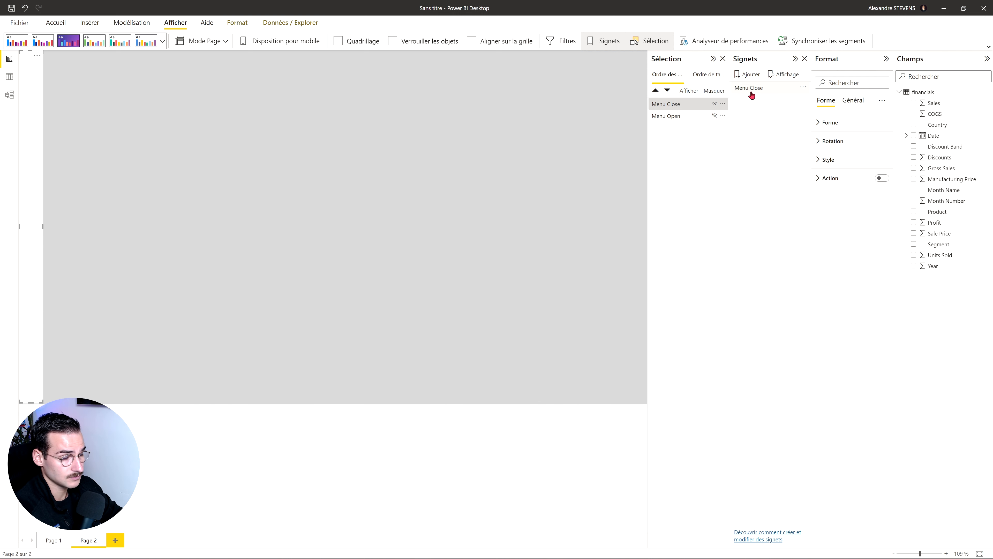
{"action": "left_click", "coordinate": [752, 93]}
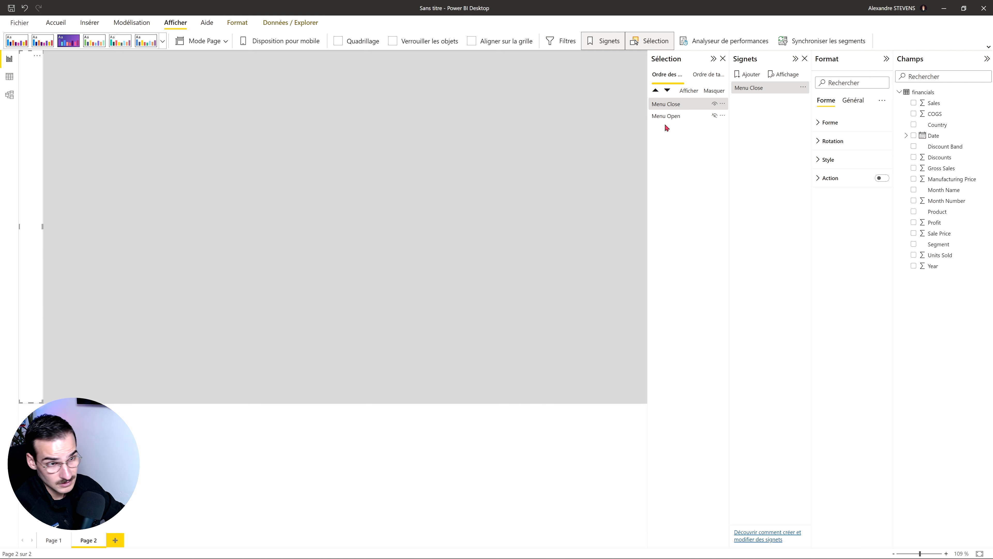
Step: Show the Menu Open shape, hide Menu Close, and save this state as a bookmark named Menu Open
{"action": "left_click", "coordinate": [715, 115]}
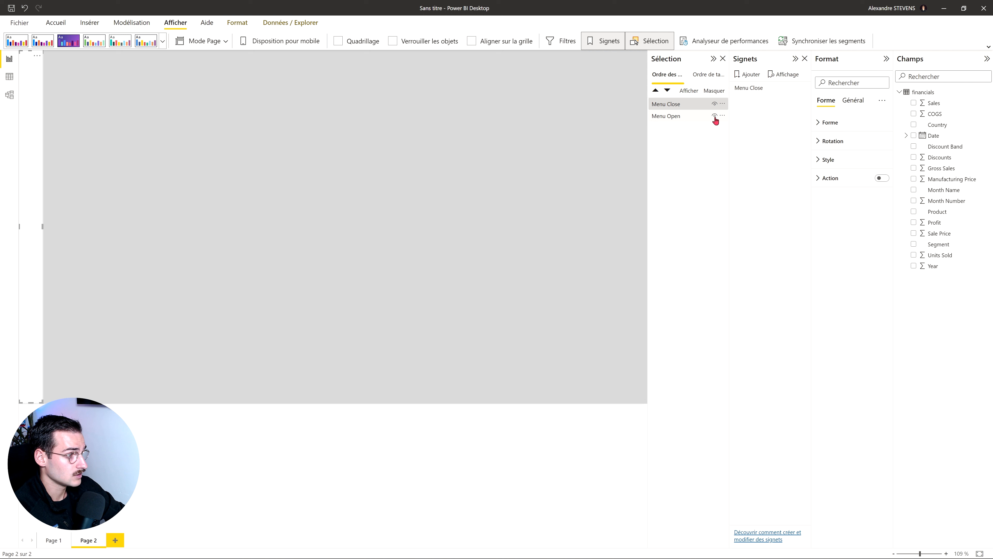
{"action": "left_click", "coordinate": [714, 105]}
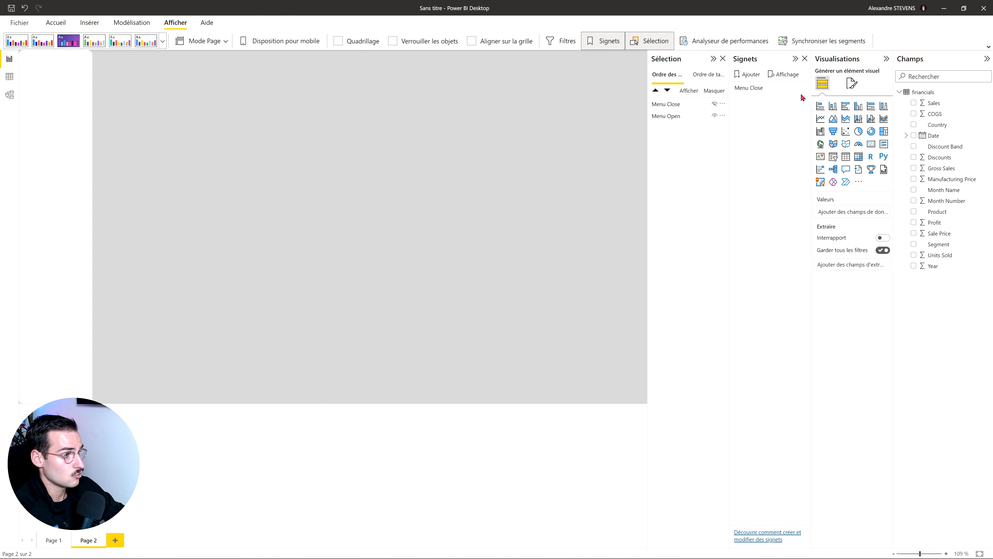
{"action": "left_click", "coordinate": [746, 77]}
{"action": "double_click", "coordinate": [755, 100]}
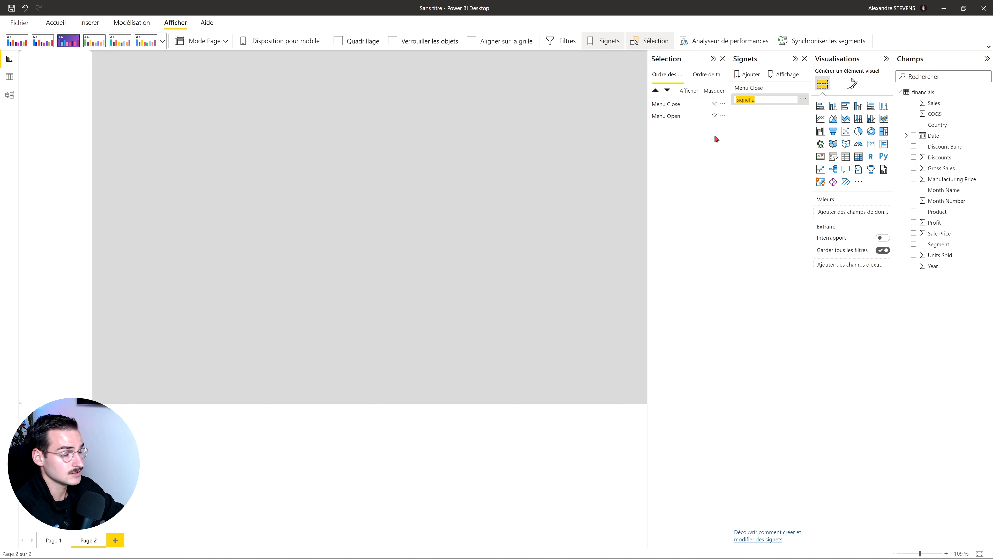
{"action": "type", "text": "Men"}
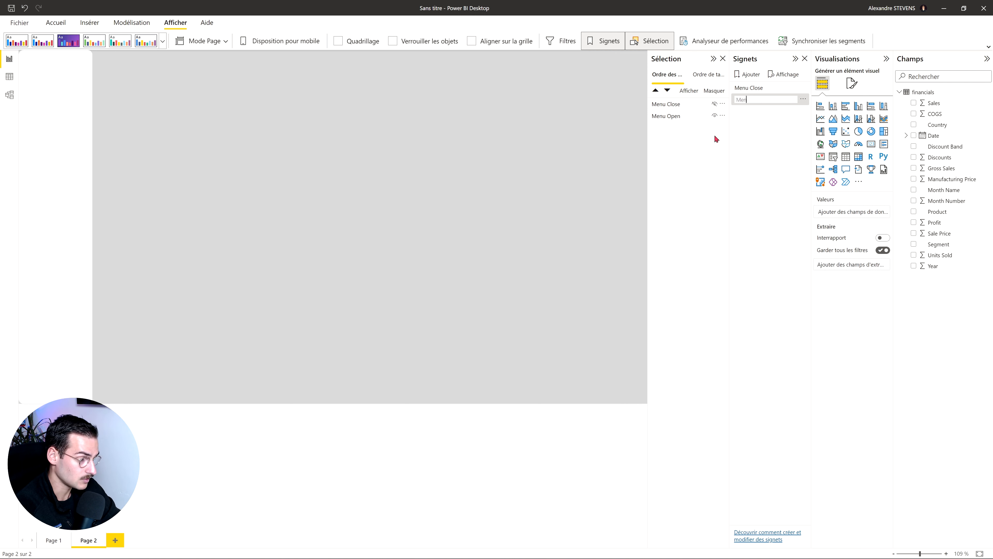
{"action": "type", "text": "u Open"}
{"action": "key", "text": "Return"}
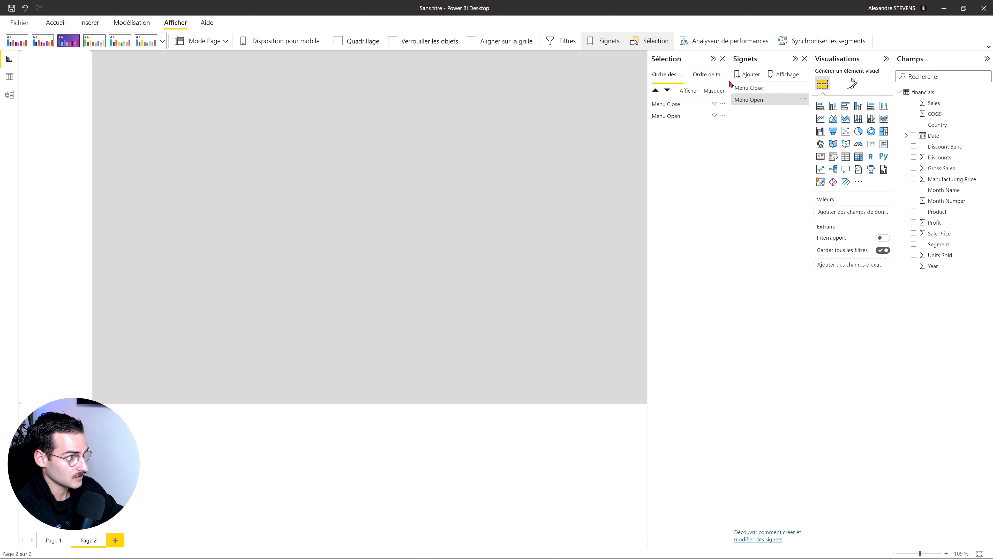
Step: Test the Menu Close and Menu Open bookmarks by switching between them, ending on Menu Close
{"action": "left_click", "coordinate": [759, 88]}
{"action": "left_click", "coordinate": [759, 100]}
{"action": "left_click", "coordinate": [759, 89]}
{"action": "left_click", "coordinate": [758, 100]}
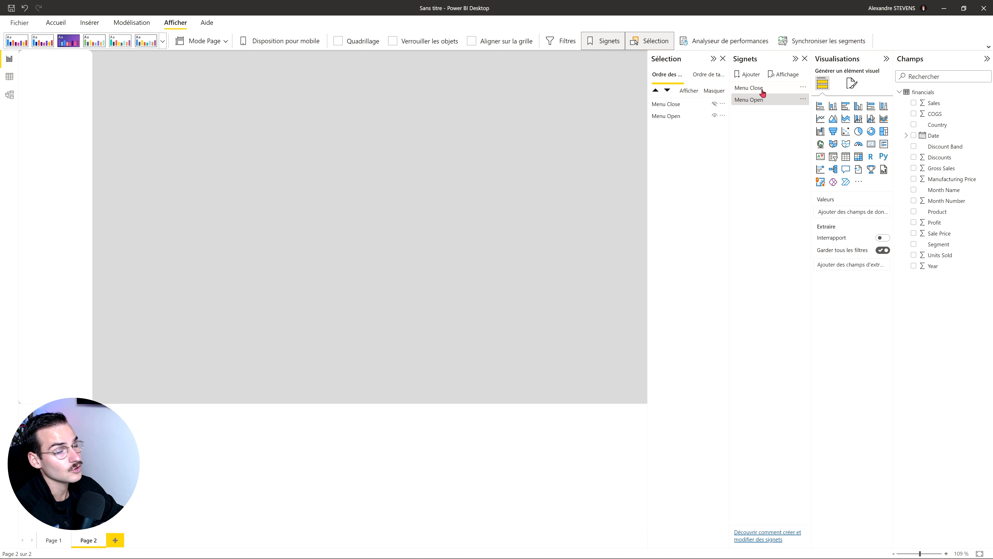
{"action": "left_click", "coordinate": [761, 89]}
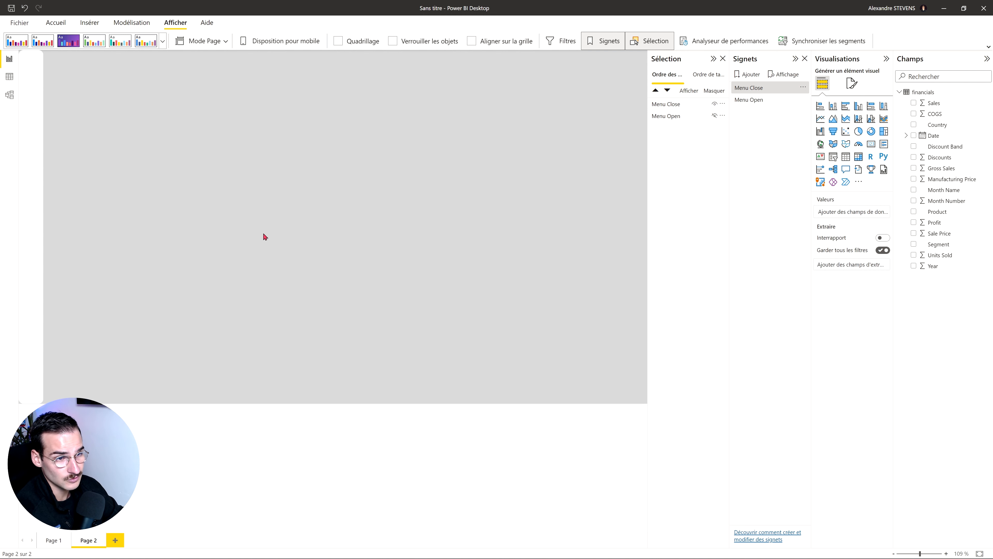
Step: Switch to the Brave browser and open materialdesignicons.com
{"action": "mouse_move", "coordinate": [457, 556]}
{"action": "left_click", "coordinate": [498, 548]}
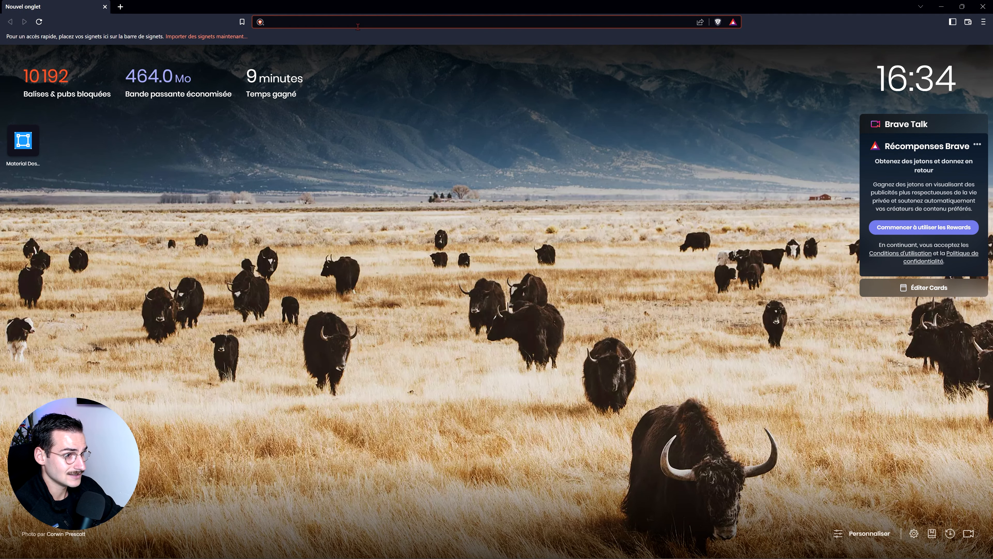
{"action": "type", "text": "Materialdesignicons.com"}
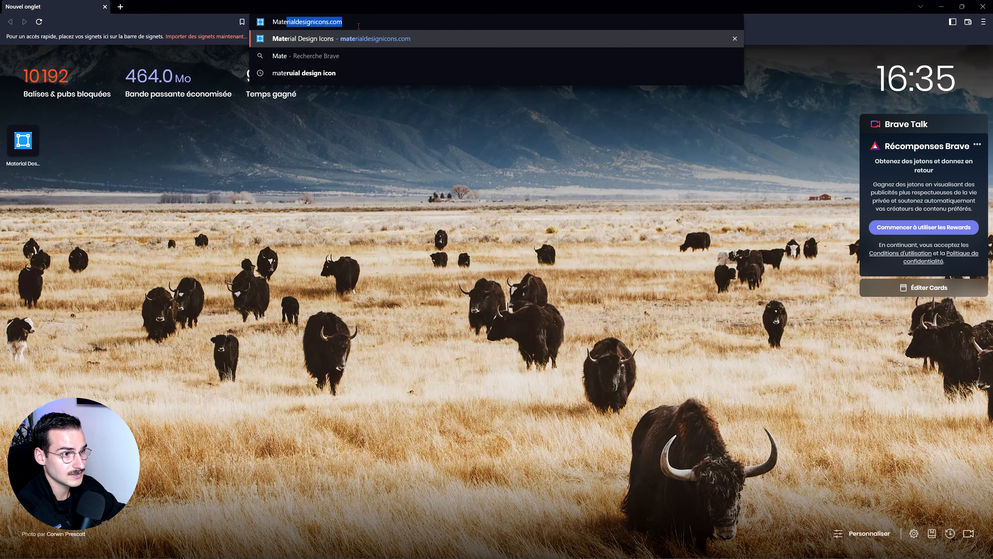
{"action": "key", "text": "Return"}
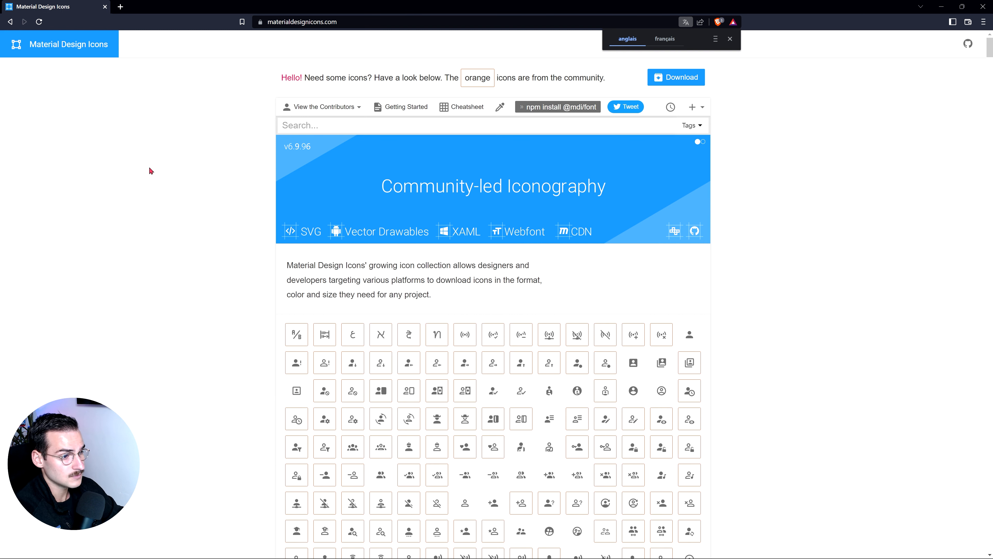
Step: Browse the icon library for menu arrows and view the PNG download options of arrow-collapse-right
{"action": "scroll", "coordinate": [198, 162], "scroll_direction": "down", "scroll_amount": 8}
{"action": "scroll", "coordinate": [242, 198], "scroll_direction": "down", "scroll_amount": 12}
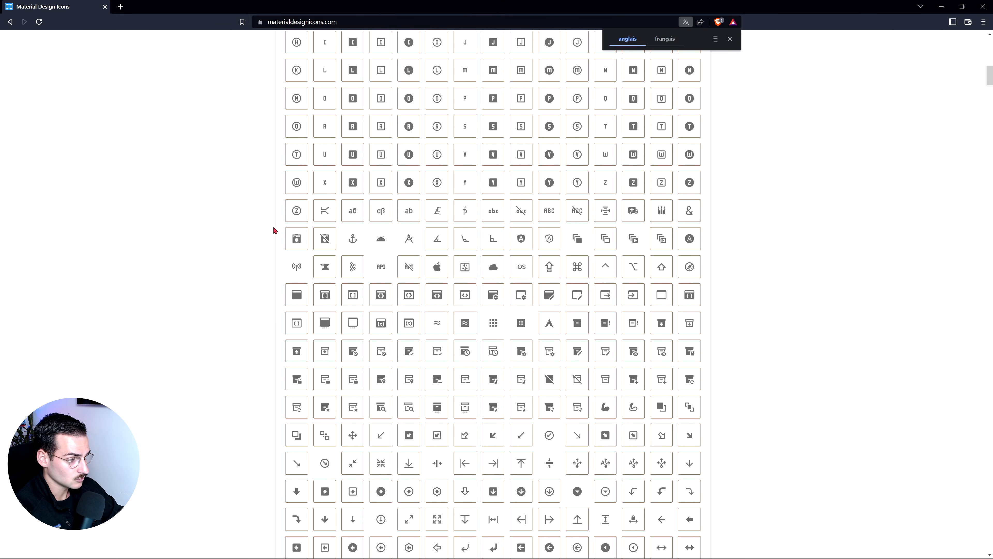
{"action": "scroll", "coordinate": [274, 231], "scroll_direction": "down", "scroll_amount": 2}
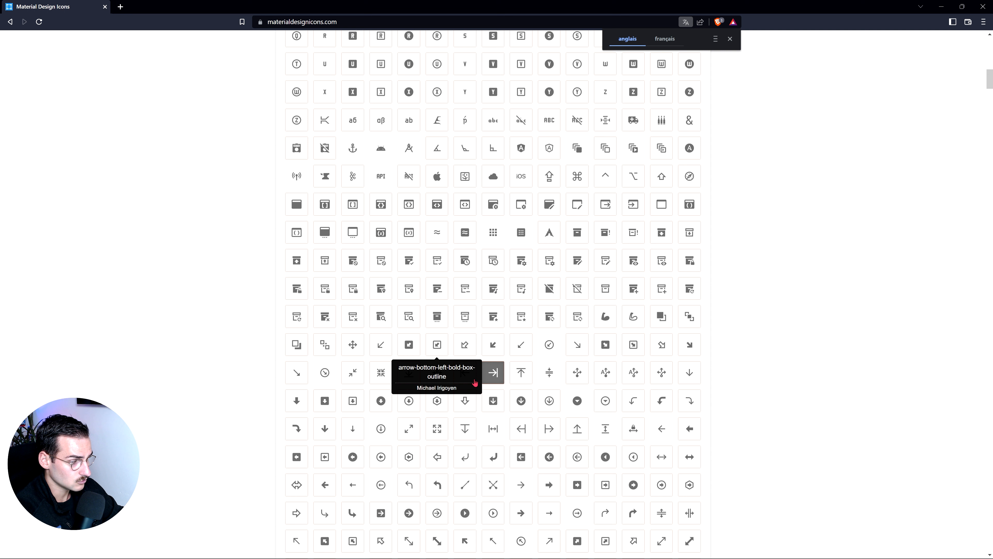
{"action": "left_click", "coordinate": [493, 373]}
{"action": "left_click", "coordinate": [564, 214]}
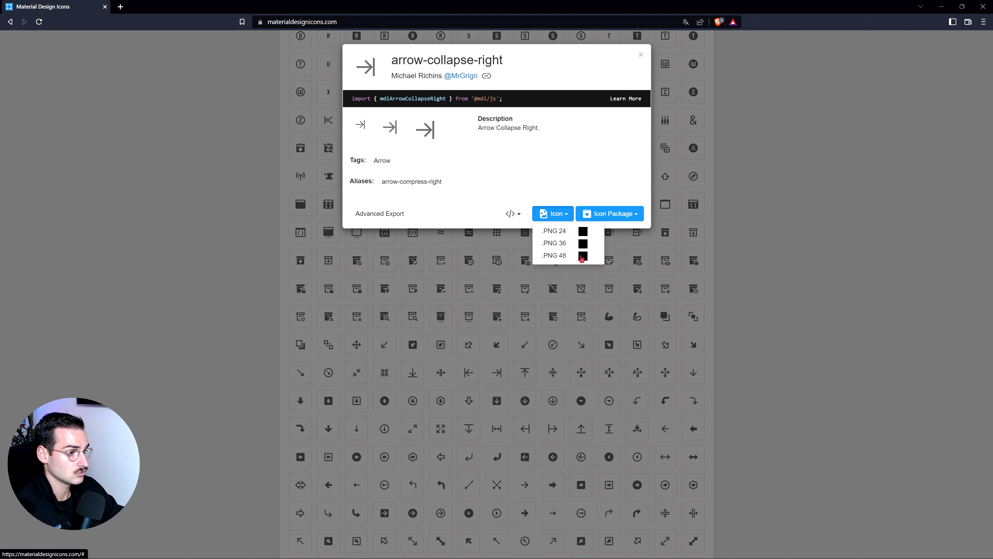
{"action": "left_click", "coordinate": [756, 218]}
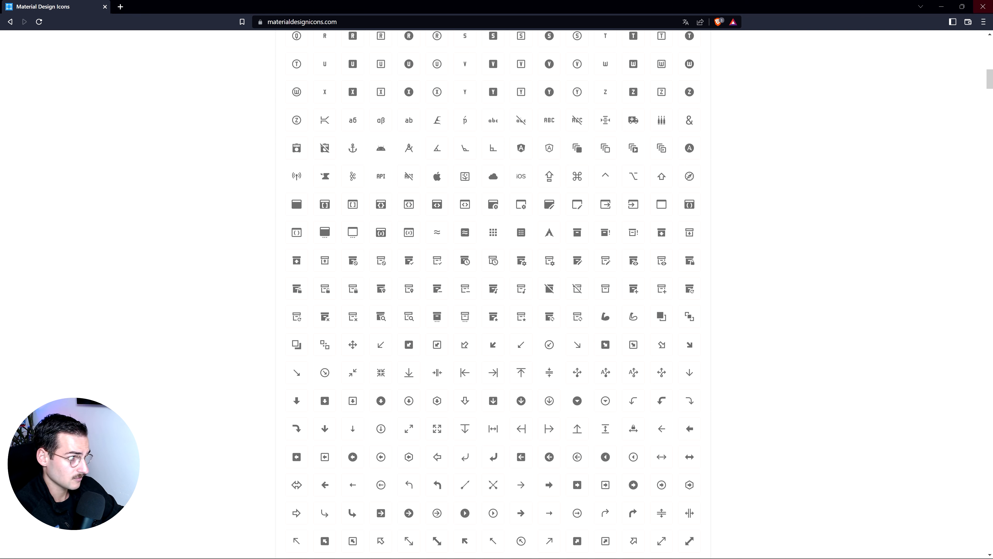
Step: Switch to Power BI Desktop and insert the arrow-expand-left image on Page 2
{"action": "key", "text": "super+Tab"}
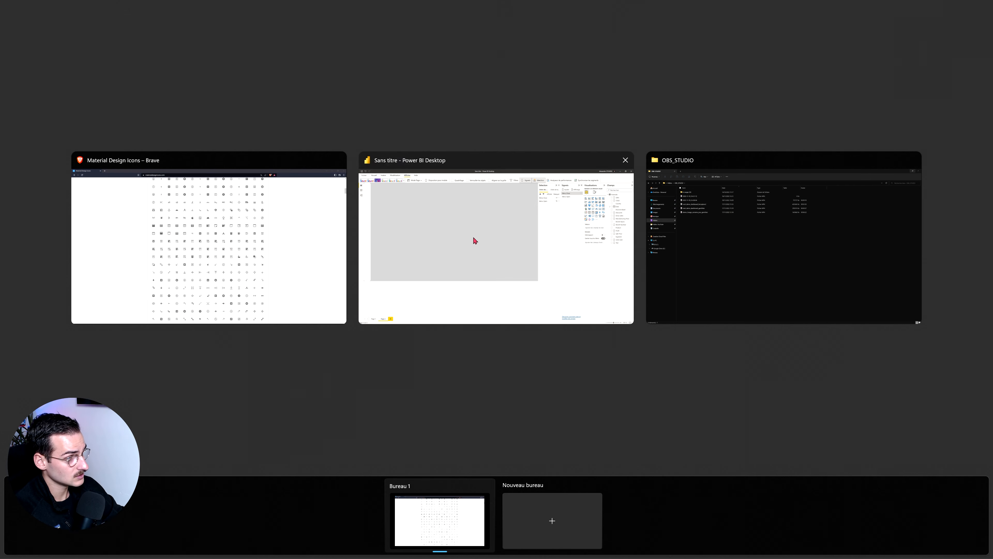
{"action": "left_click", "coordinate": [469, 229]}
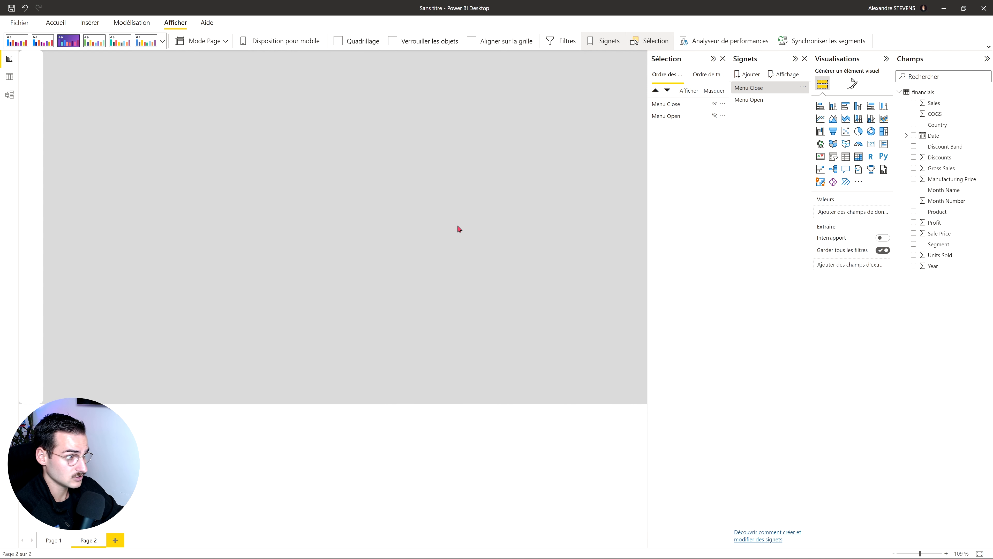
{"action": "left_click", "coordinate": [89, 23]}
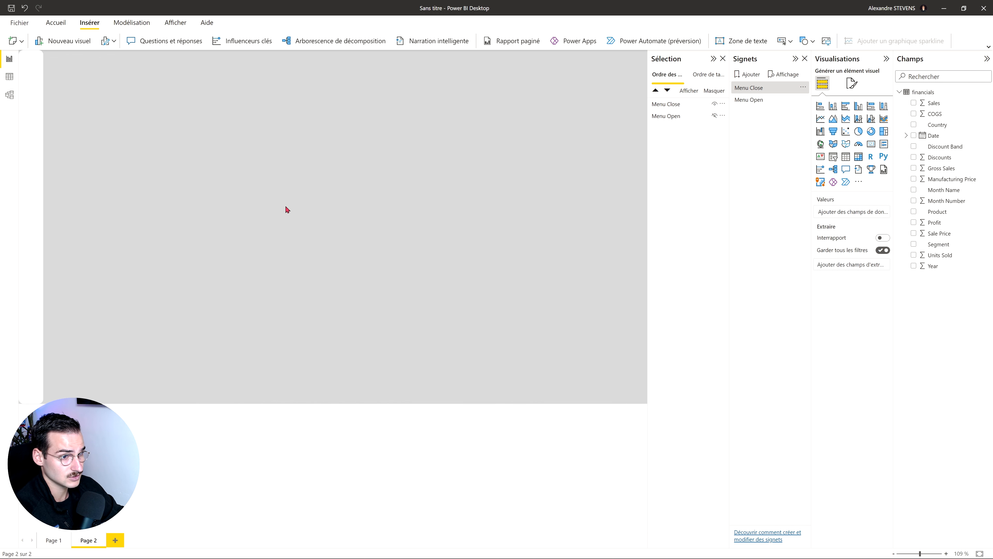
{"action": "left_click", "coordinate": [826, 41]}
{"action": "left_click", "coordinate": [221, 85]}
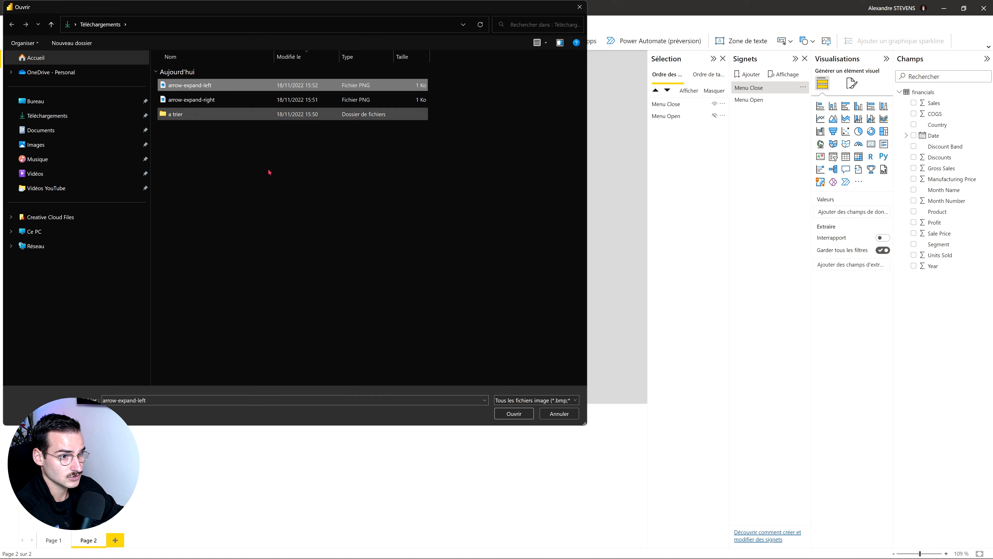
{"action": "left_click", "coordinate": [504, 412]}
{"action": "left_click", "coordinate": [430, 184]}
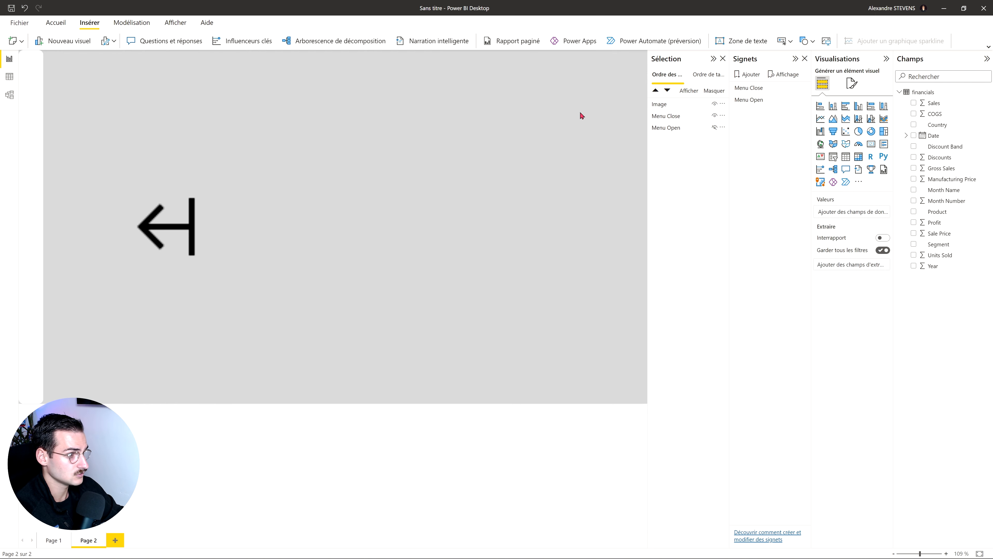
Step: Insert the arrow-expand-right image on the report page
{"action": "left_click", "coordinate": [831, 44]}
{"action": "left_click", "coordinate": [192, 99]}
{"action": "left_click", "coordinate": [518, 413]}
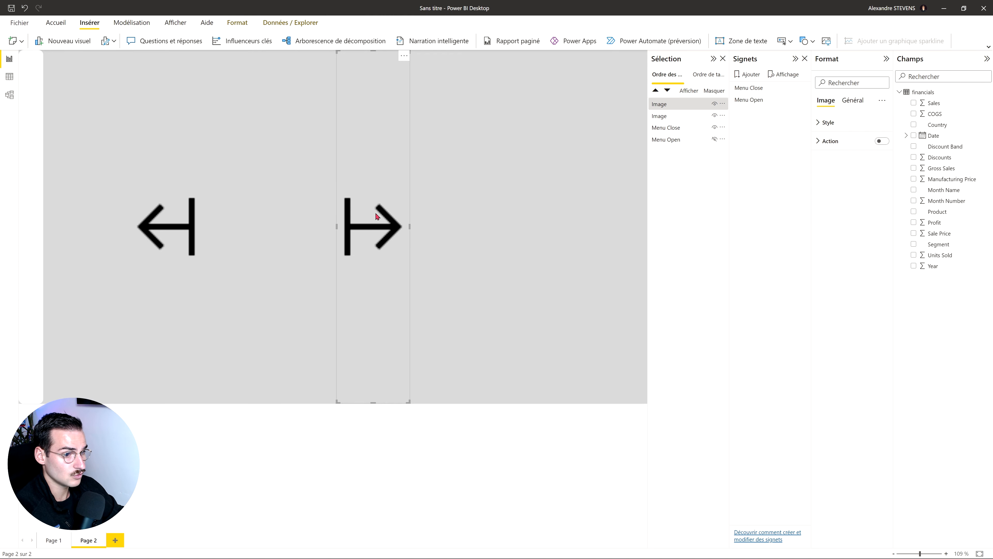
Step: Set the right-pointing arrow's height and width to 35 and move it to the top of the narrow menu shape
{"action": "left_click", "coordinate": [852, 101]}
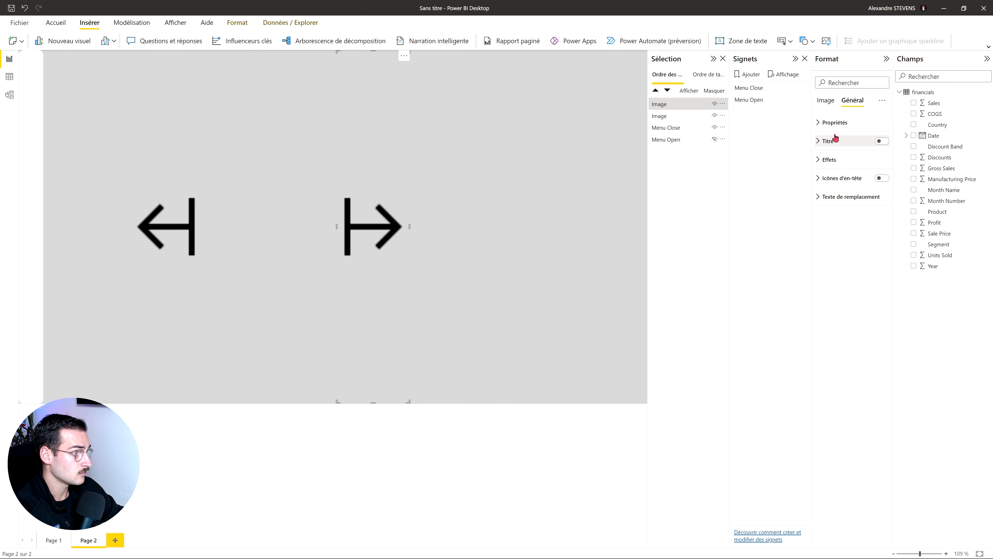
{"action": "left_click", "coordinate": [835, 123]}
{"action": "left_click_drag", "start_coordinate": [838, 161], "coordinate": [802, 189]}
{"action": "type", "text": "35"}
{"action": "key", "text": "Return"}
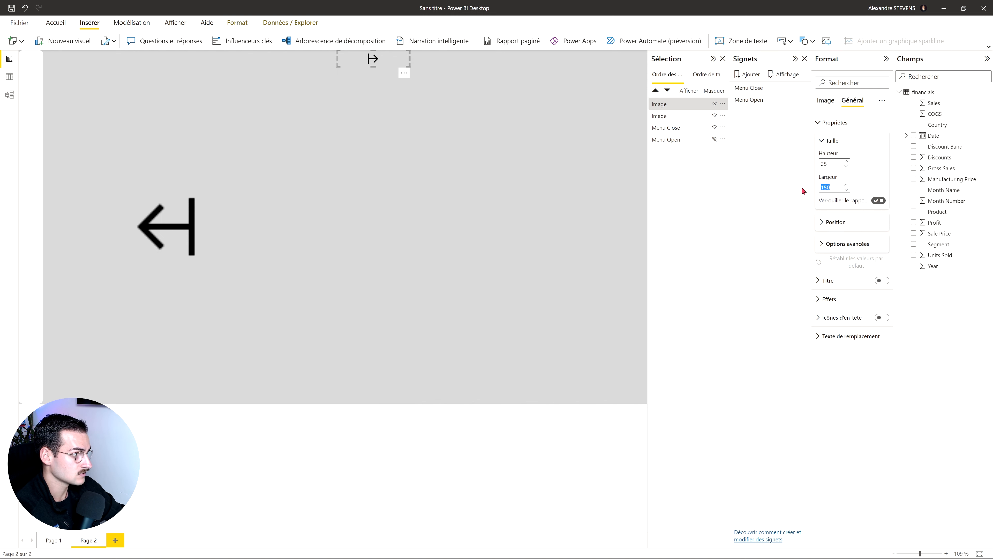
{"action": "type", "text": "35"}
{"action": "key", "text": "Return"}
{"action": "left_click", "coordinate": [507, 135]}
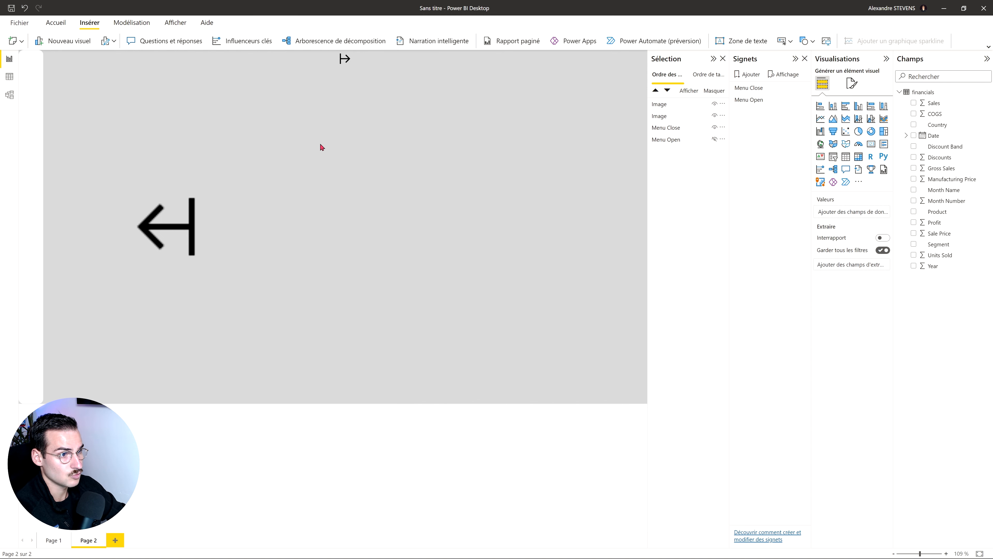
{"action": "left_click_drag", "start_coordinate": [344, 59], "coordinate": [31, 65]}
{"action": "left_click", "coordinate": [96, 62]}
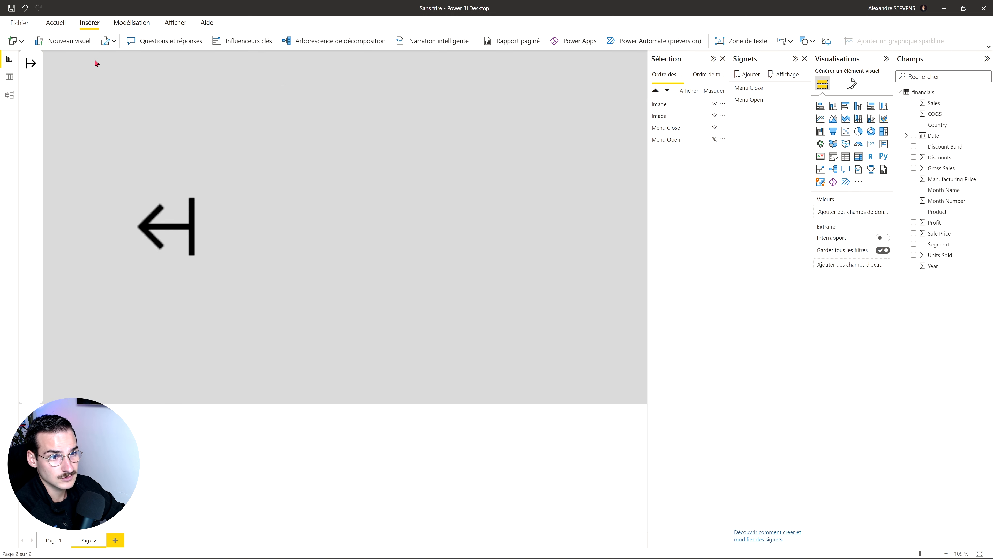
Step: Shrink the left-pointing arrow image to the same size as the right-pointing arrow
{"action": "left_click", "coordinate": [171, 232]}
{"action": "left_click", "coordinate": [854, 101]}
{"action": "left_click", "coordinate": [837, 123]}
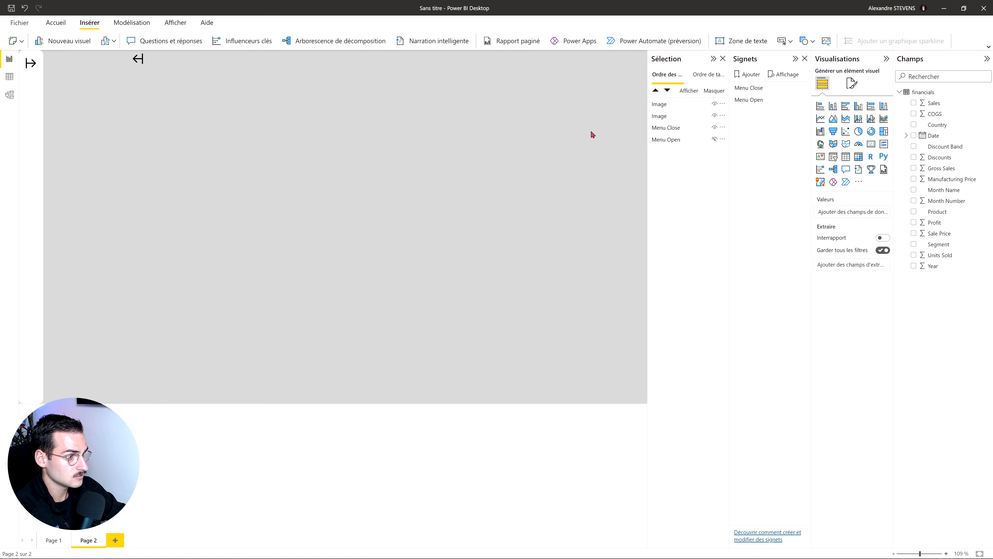
Step: Show the Menu Open shape and place the left-pointing arrow in its top-right corner
{"action": "left_click", "coordinate": [715, 139]}
{"action": "left_click_drag", "start_coordinate": [141, 61], "coordinate": [83, 67]}
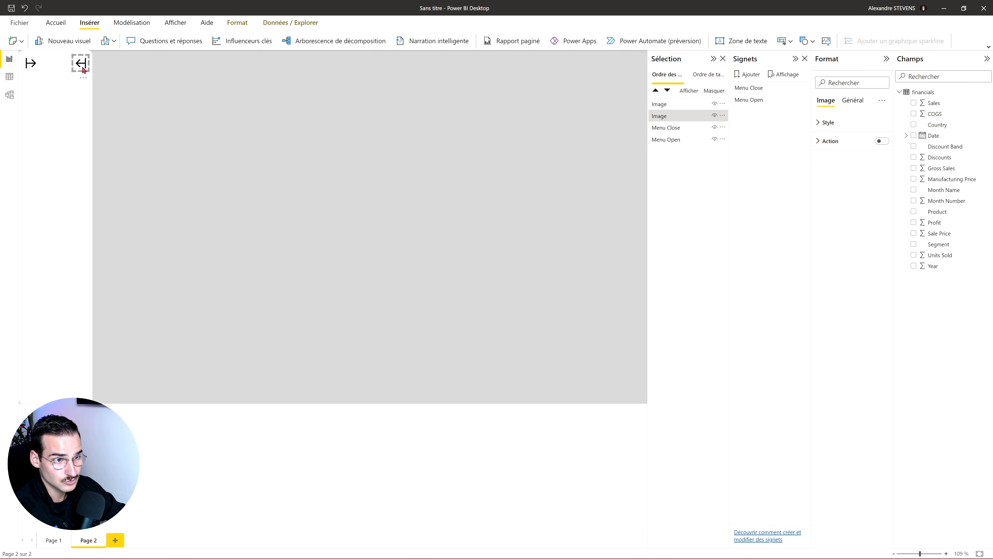
{"action": "left_click", "coordinate": [113, 75]}
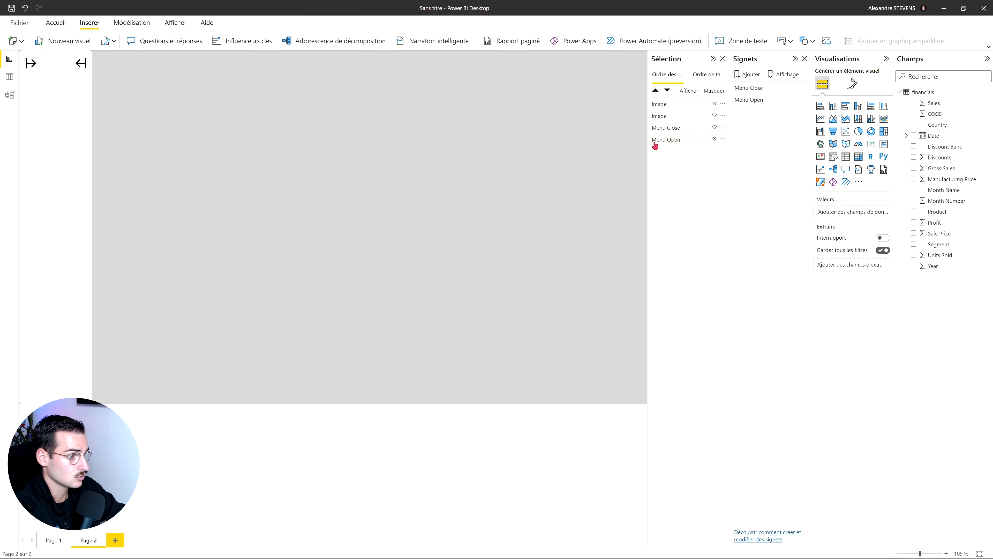
Step: Rename the right-pointing arrow image as Fleche Close and the left-pointing one as Fleche Open
{"action": "double_click", "coordinate": [668, 107]}
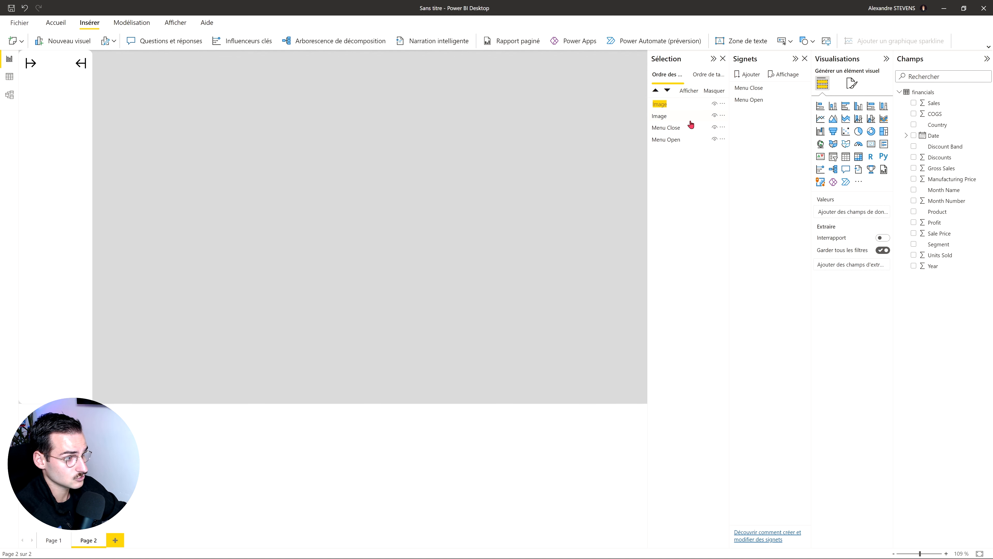
{"action": "left_click", "coordinate": [705, 180]}
{"action": "left_click", "coordinate": [682, 109]}
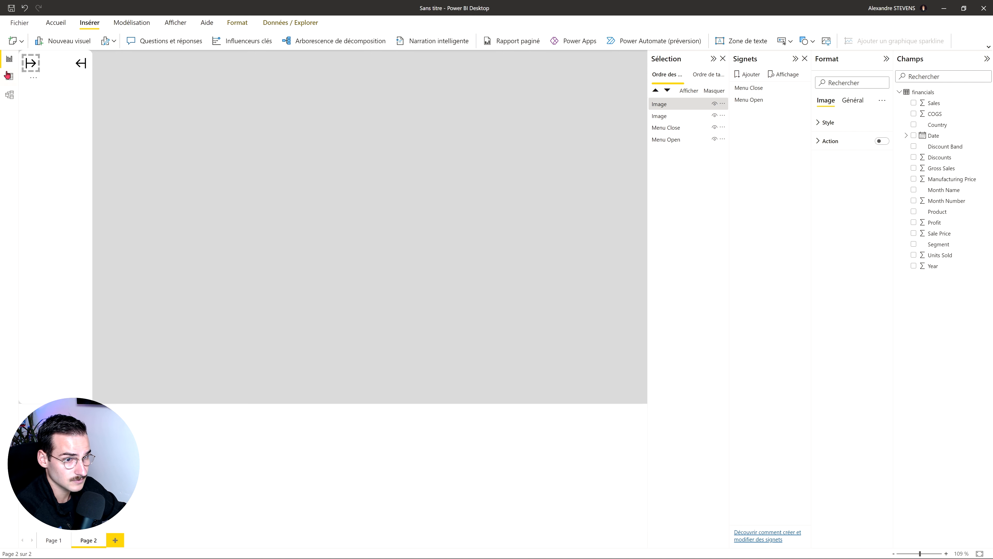
{"action": "double_click", "coordinate": [665, 104]}
{"action": "type", "text": "Fle"}
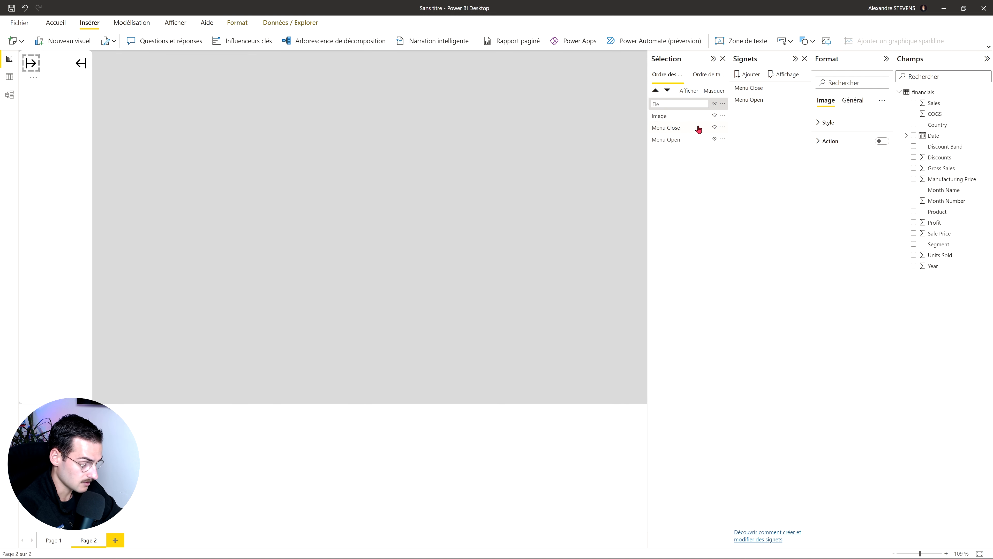
{"action": "type", "text": "che Close"}
{"action": "double_click", "coordinate": [692, 117]}
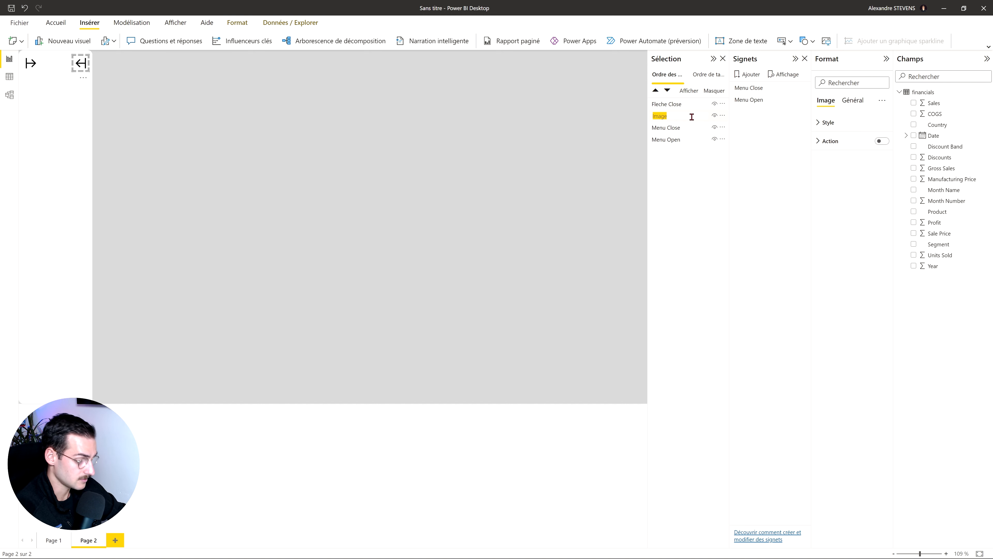
{"action": "type", "text": "Fleche Open"}
{"action": "key", "text": "Return"}
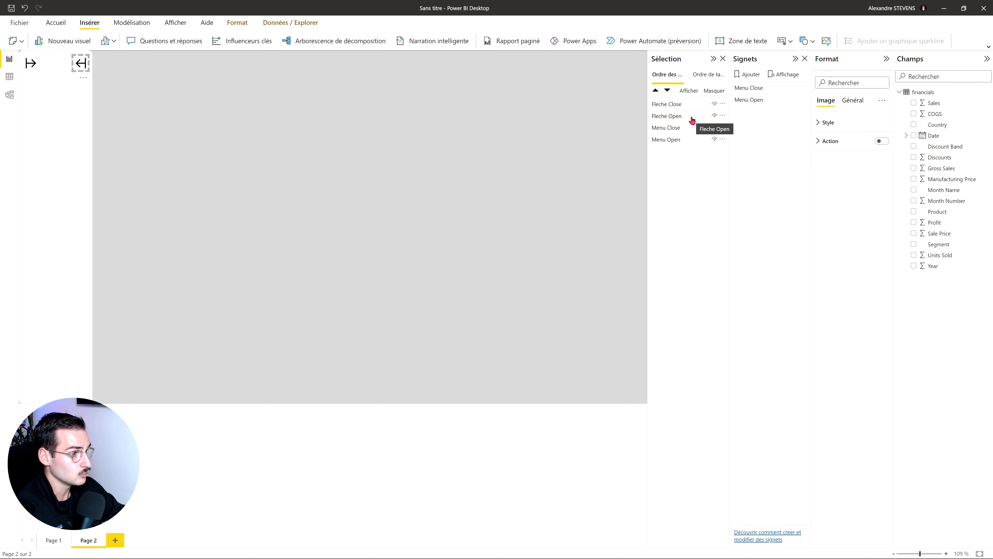
Step: Group the Fleche Close image with the Menu Close shape
{"action": "left_click", "coordinate": [664, 106]}
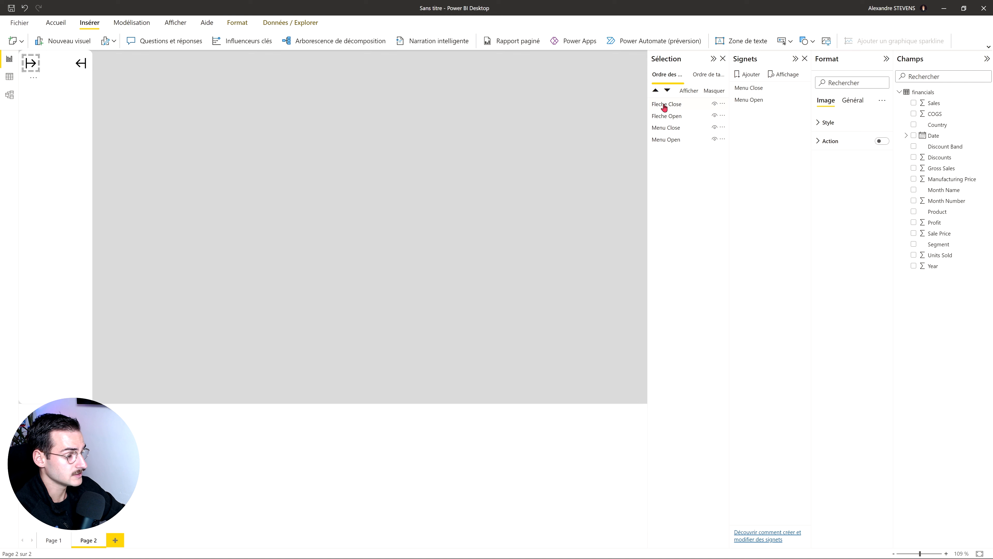
{"action": "left_click", "coordinate": [679, 133], "text": "ctrl"}
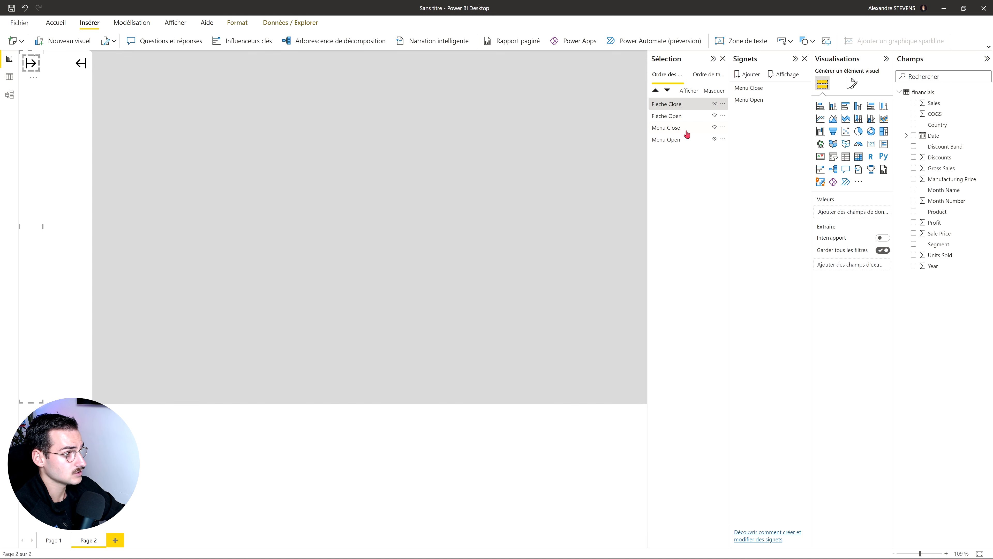
{"action": "right_click", "coordinate": [689, 134]}
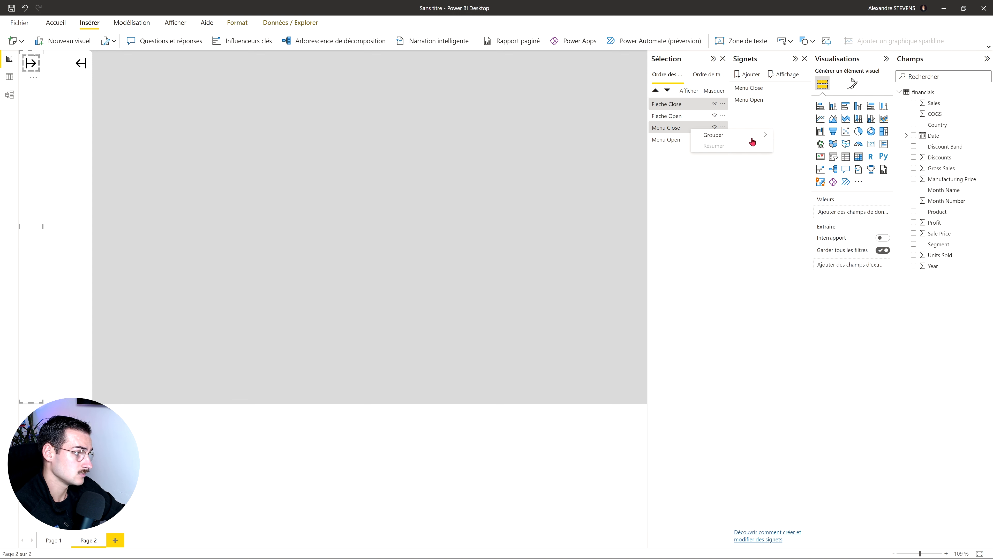
{"action": "left_click", "coordinate": [783, 136]}
Step: Group the Fleche Open image with the Menu Open shape
{"action": "left_click", "coordinate": [680, 118]}
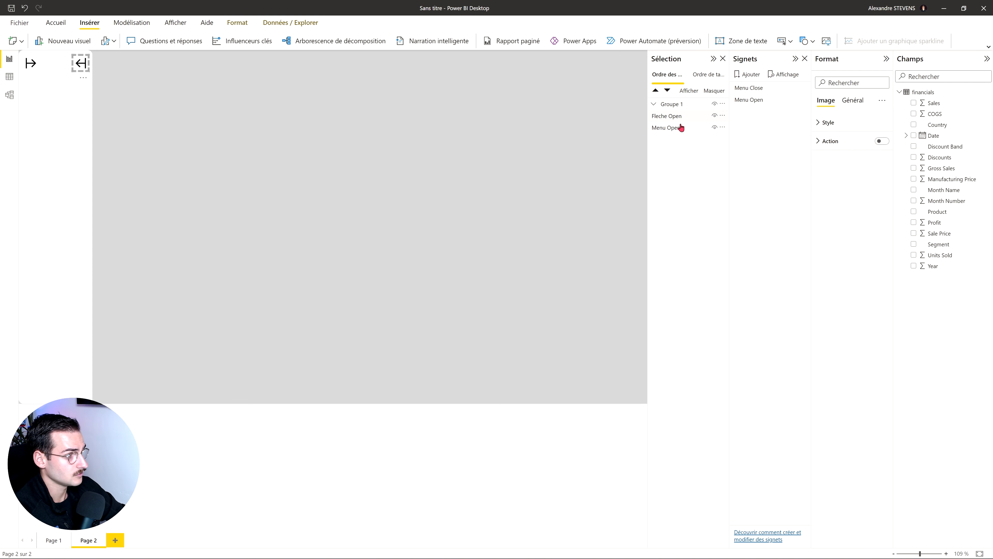
{"action": "left_click", "coordinate": [676, 129], "text": "ctrl"}
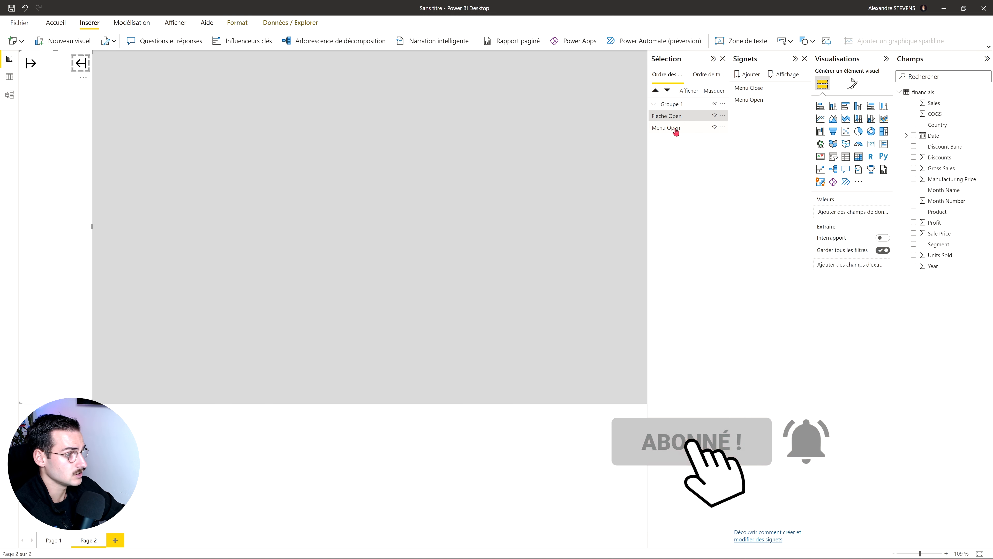
{"action": "right_click", "coordinate": [676, 129]}
{"action": "left_click", "coordinate": [786, 136]}
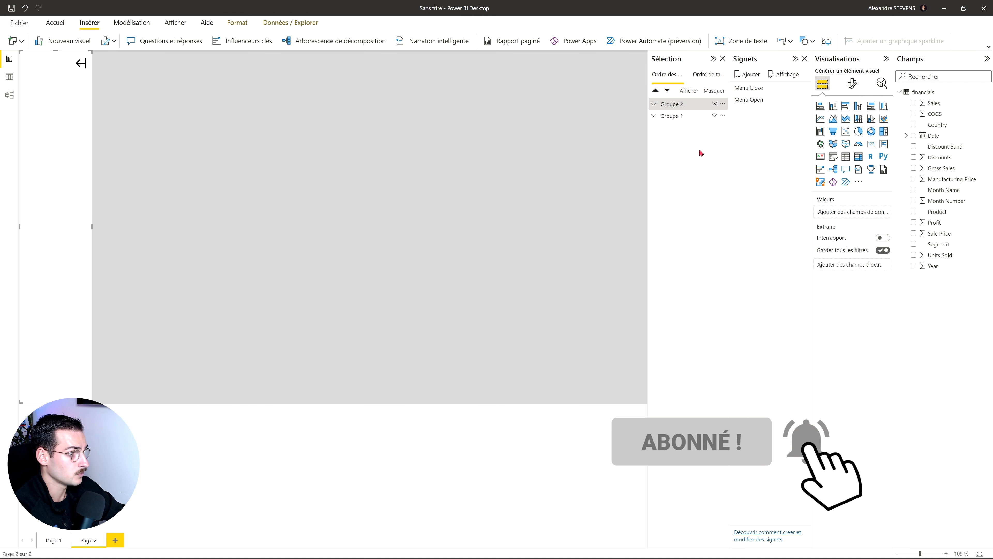
Step: Hide the wide menu's group, Groupe 2, and leave the narrow menu's group, Groupe 1, shown
{"action": "double_click", "coordinate": [675, 118]}
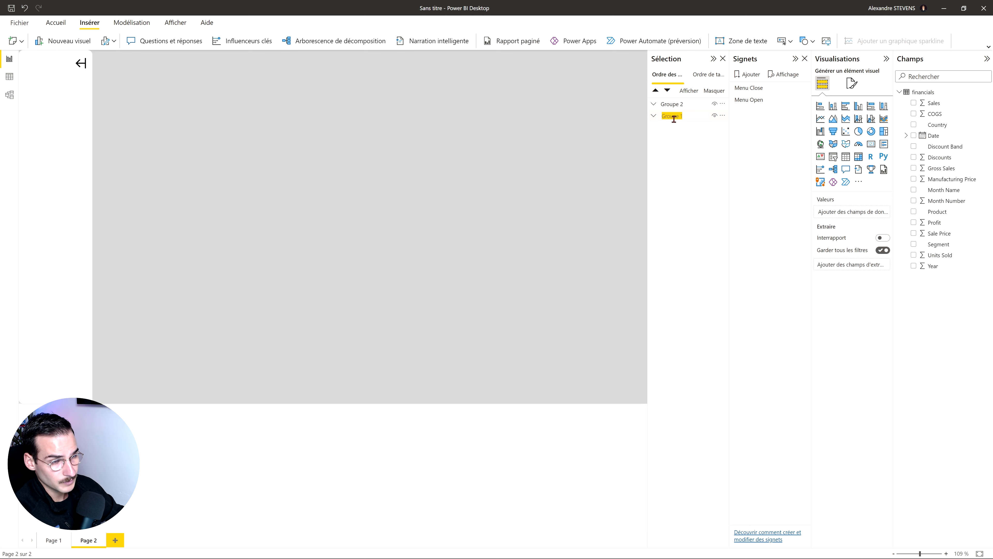
{"action": "left_click", "coordinate": [672, 140]}
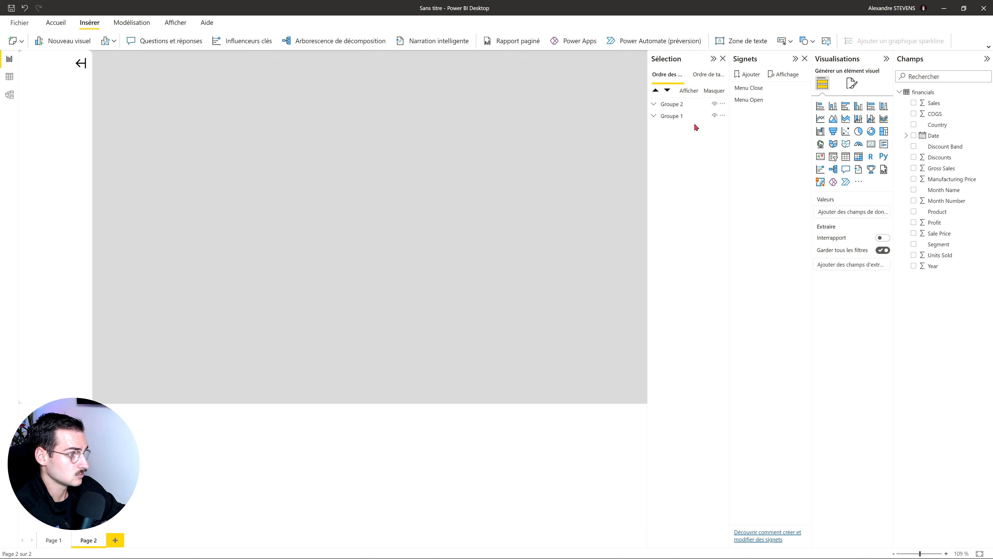
{"action": "left_click", "coordinate": [715, 116]}
{"action": "left_click", "coordinate": [716, 107]}
{"action": "left_click", "coordinate": [715, 116]}
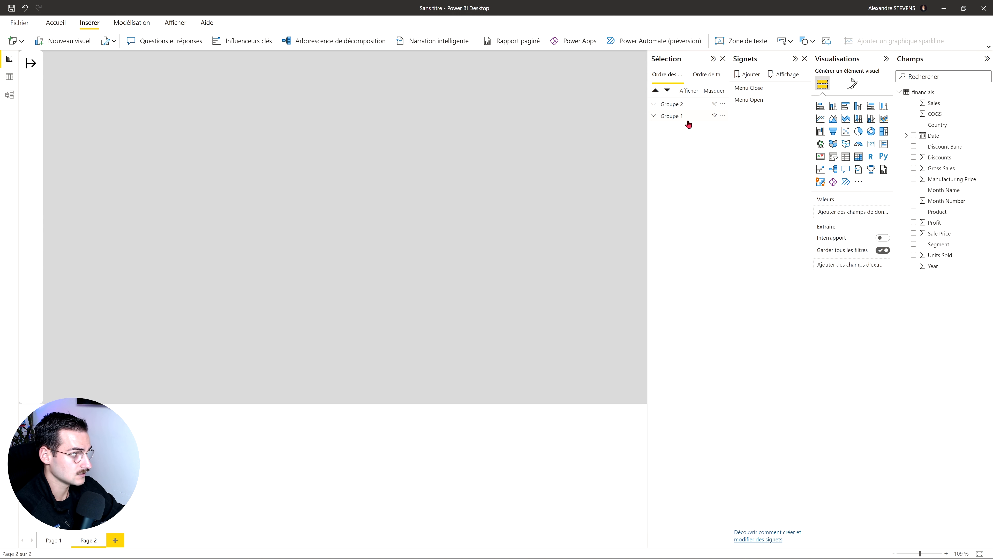
Step: Rename the narrow menu's group as Menu Close and the wide menu's group as Menu Open
{"action": "double_click", "coordinate": [671, 116]}
{"action": "type", "text": "M"}
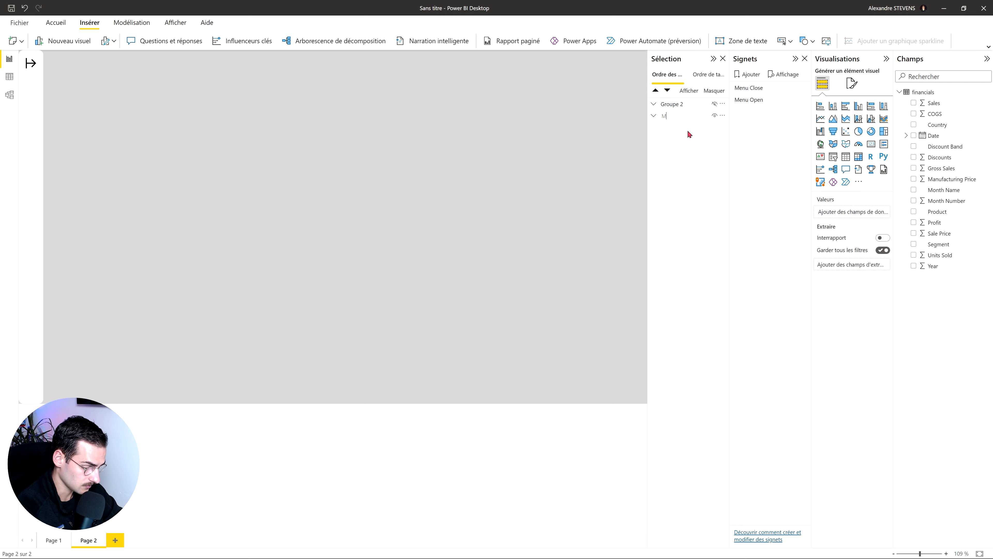
{"action": "type", "text": "enu Close"}
{"action": "key", "text": "Return"}
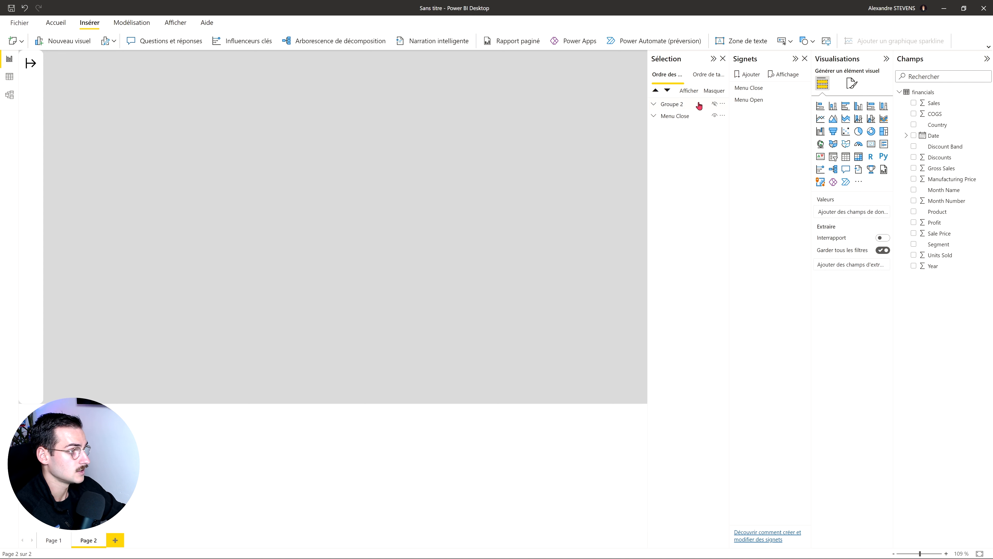
{"action": "double_click", "coordinate": [678, 104]}
{"action": "type", "text": "Menu Open"}
{"action": "key", "text": "Return"}
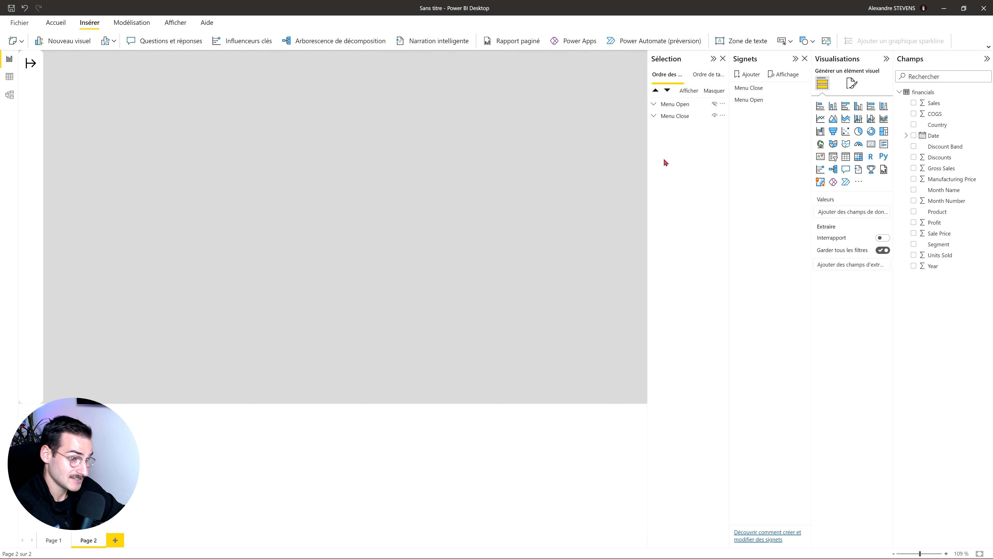
{"action": "left_click_drag", "start_coordinate": [694, 104], "coordinate": [695, 139]}
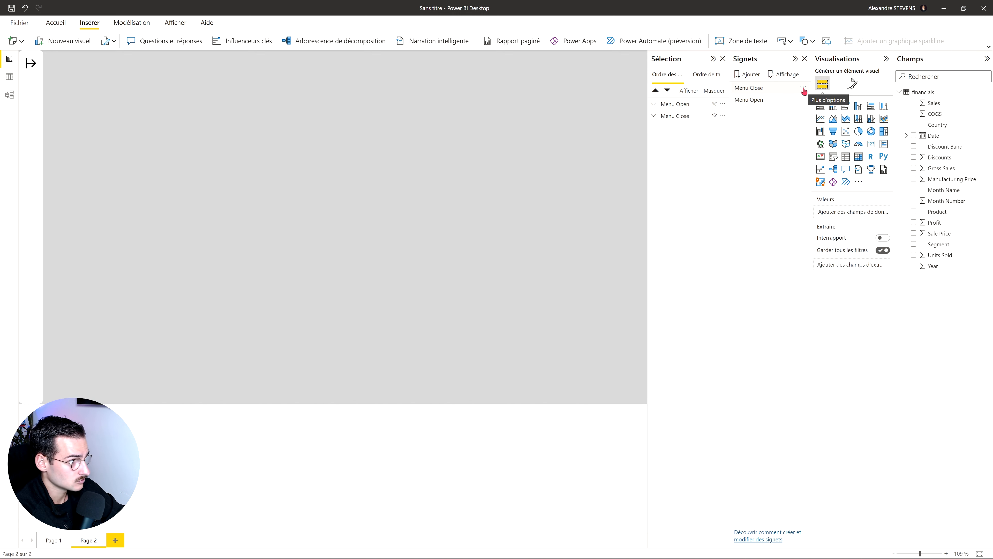
Step: Update the Menu Close bookmark with the narrow menu's group shown and the wide menu's group hidden, and check its options
{"action": "left_click", "coordinate": [803, 90]}
{"action": "left_click", "coordinate": [834, 96]}
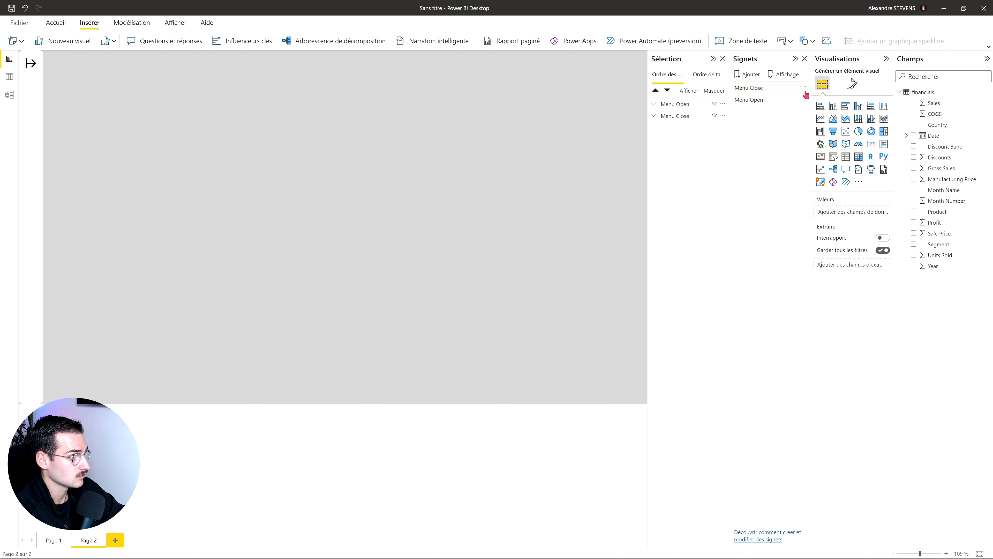
{"action": "left_click", "coordinate": [803, 88]}
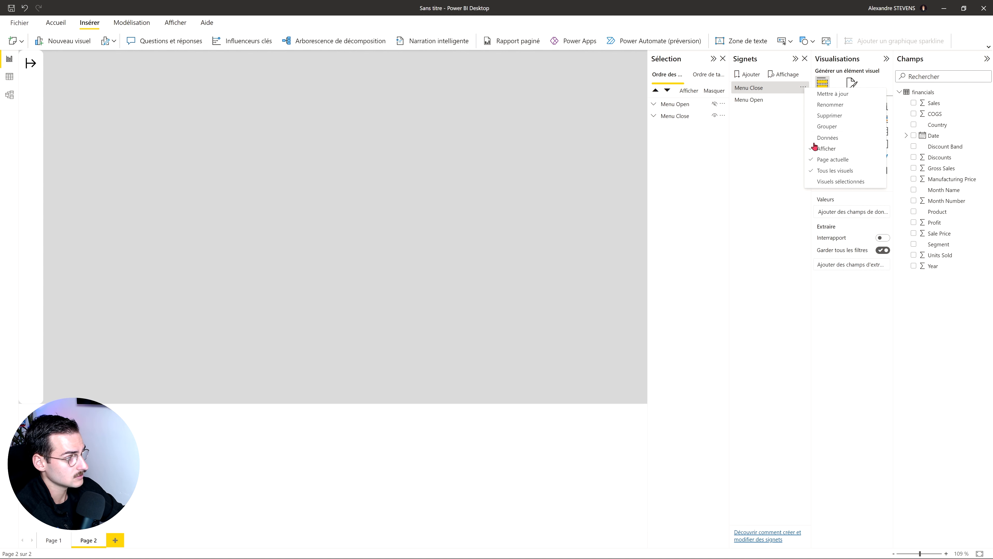
Step: Show the Menu Open group, hide the Menu Close group, update the Menu Open bookmark with this state, and test both bookmarks
{"action": "left_click", "coordinate": [765, 102]}
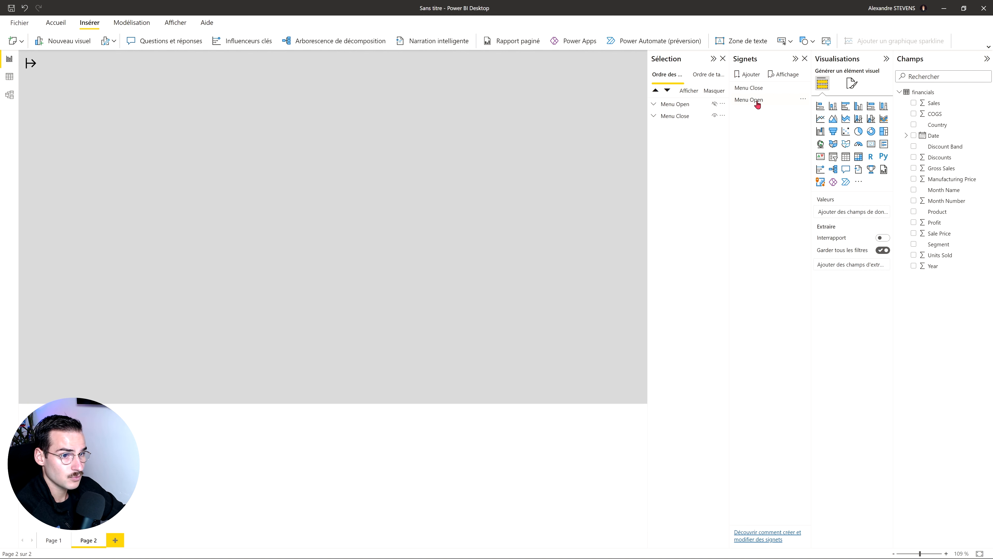
{"action": "left_click", "coordinate": [757, 102]}
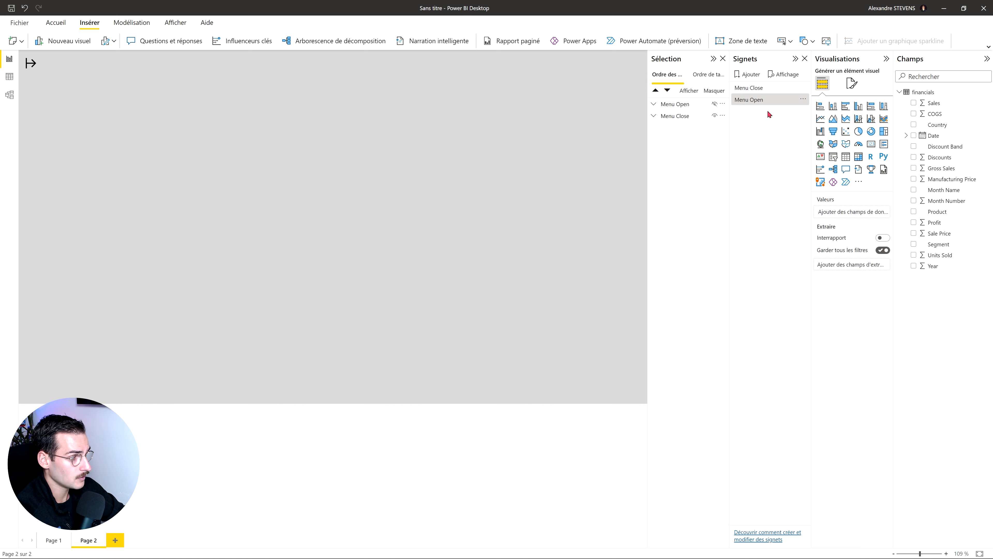
{"action": "left_click", "coordinate": [715, 104]}
{"action": "left_click", "coordinate": [715, 116]}
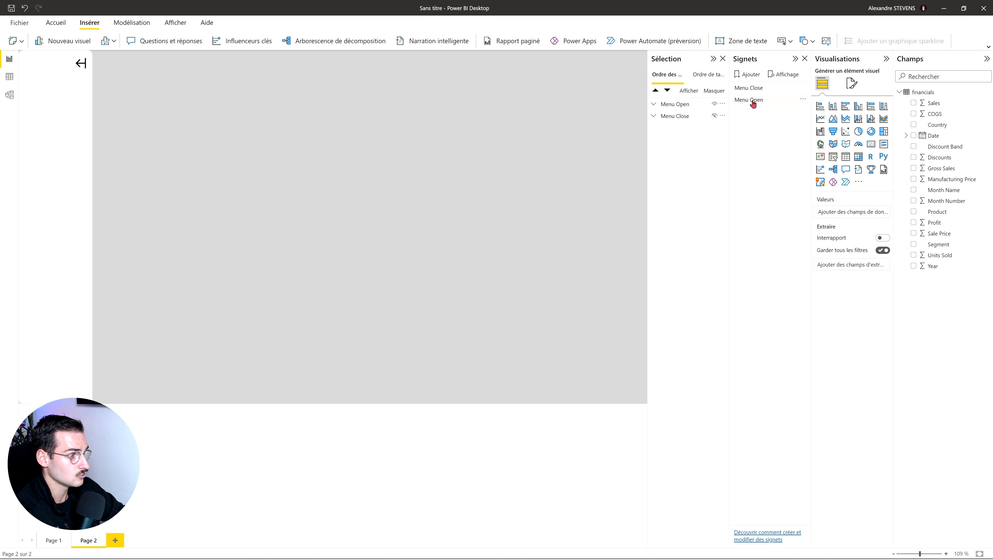
{"action": "left_click", "coordinate": [803, 100]}
{"action": "left_click", "coordinate": [823, 150]}
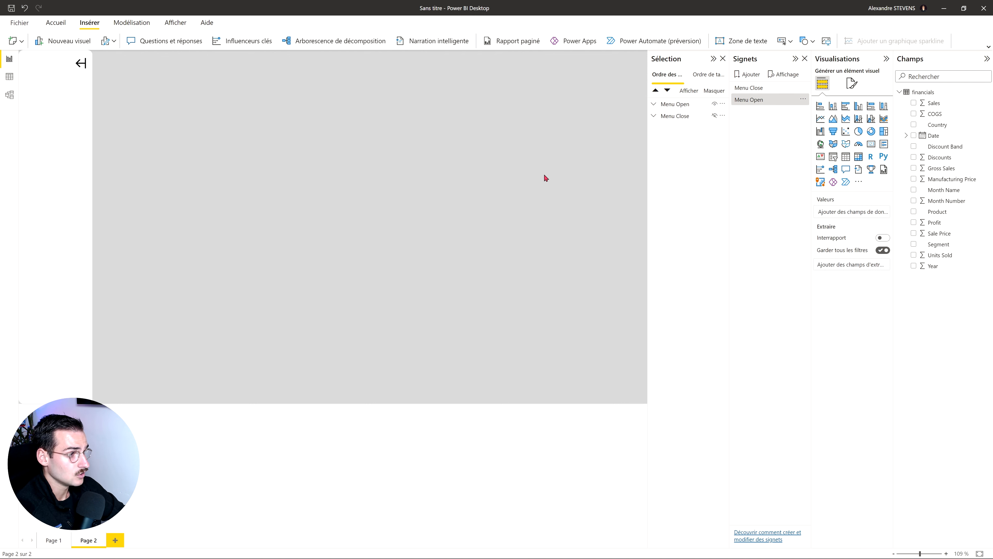
{"action": "left_click", "coordinate": [761, 88]}
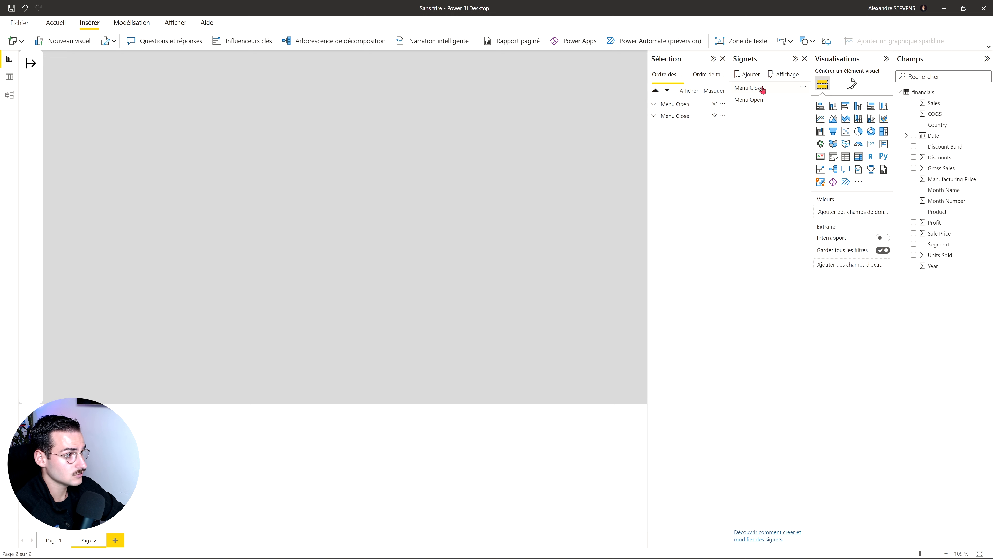
{"action": "left_click", "coordinate": [755, 101]}
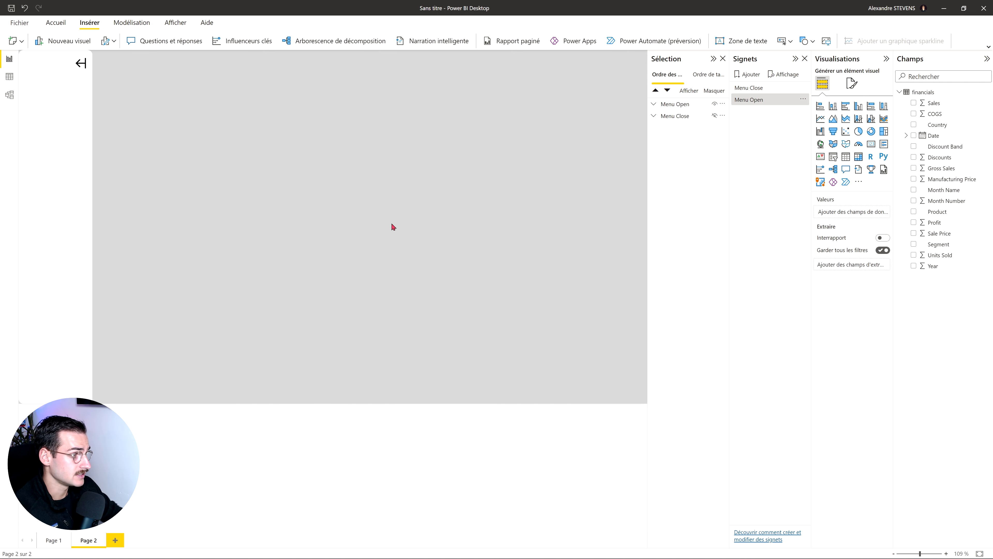
Step: Bring the wide menu's arrow image to the front
{"action": "left_click", "coordinate": [81, 66]}
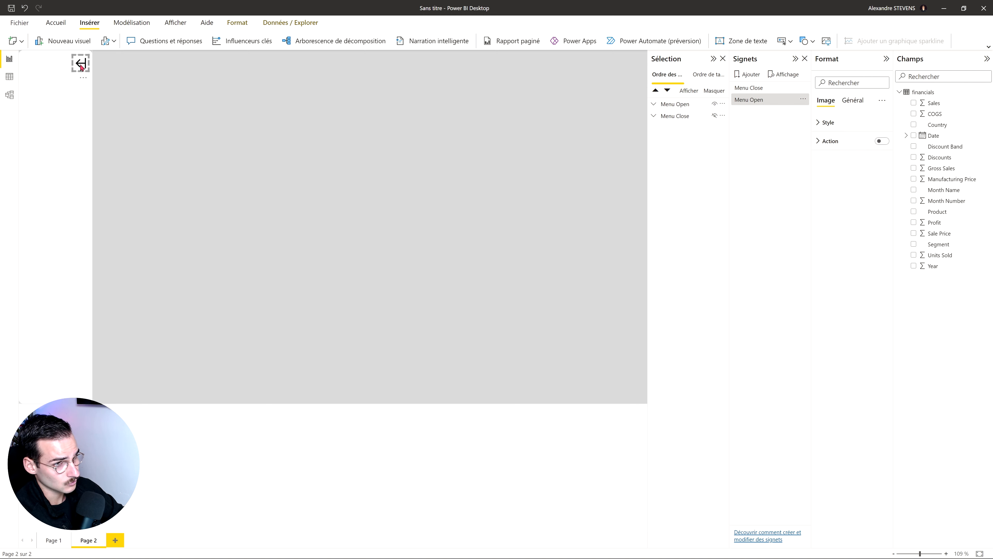
{"action": "left_click", "coordinate": [235, 24]}
{"action": "left_click", "coordinate": [318, 44]}
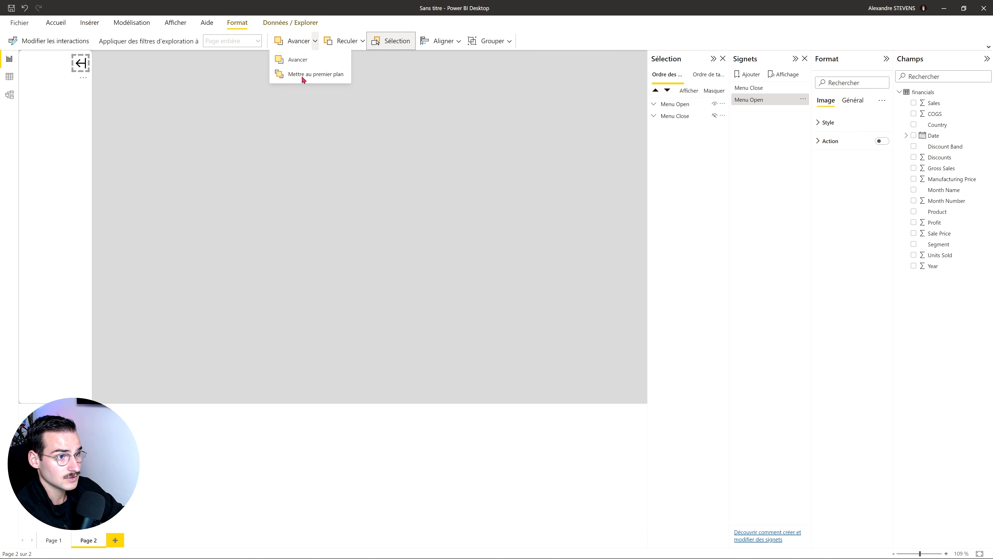
{"action": "left_click", "coordinate": [301, 75]}
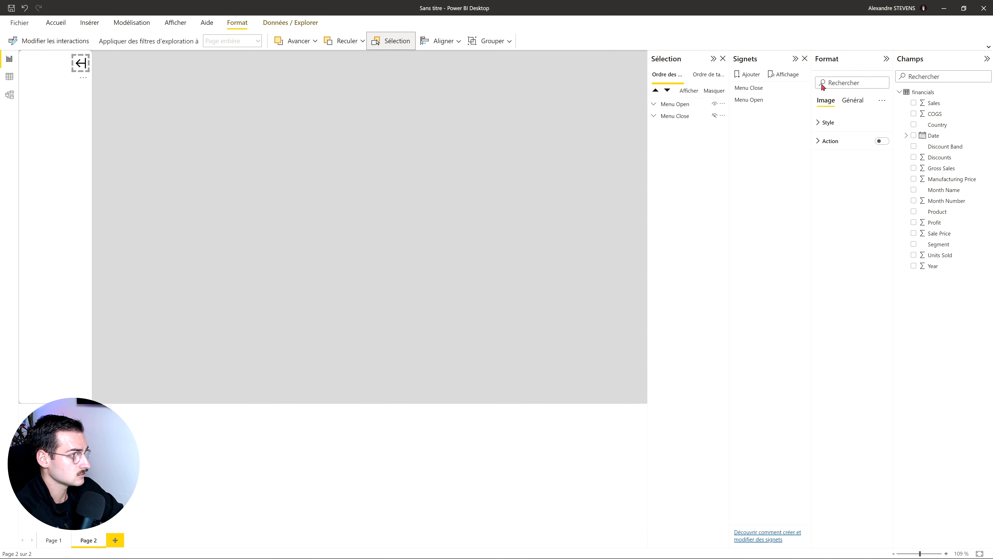
Step: Turn on the wide menu arrow's action with type Signet and bookmark Menu Close, and test the arrow
{"action": "left_click", "coordinate": [881, 141]}
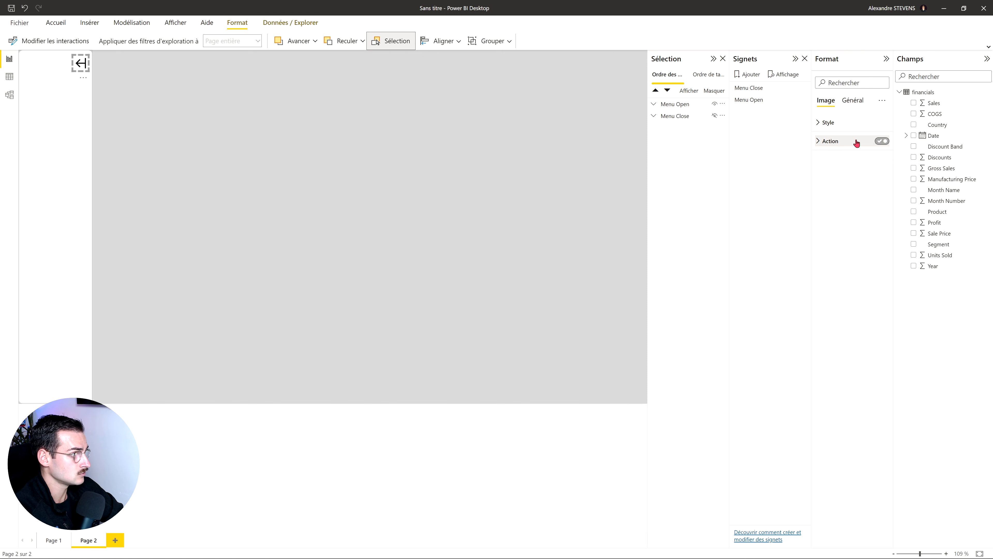
{"action": "left_click", "coordinate": [822, 140]}
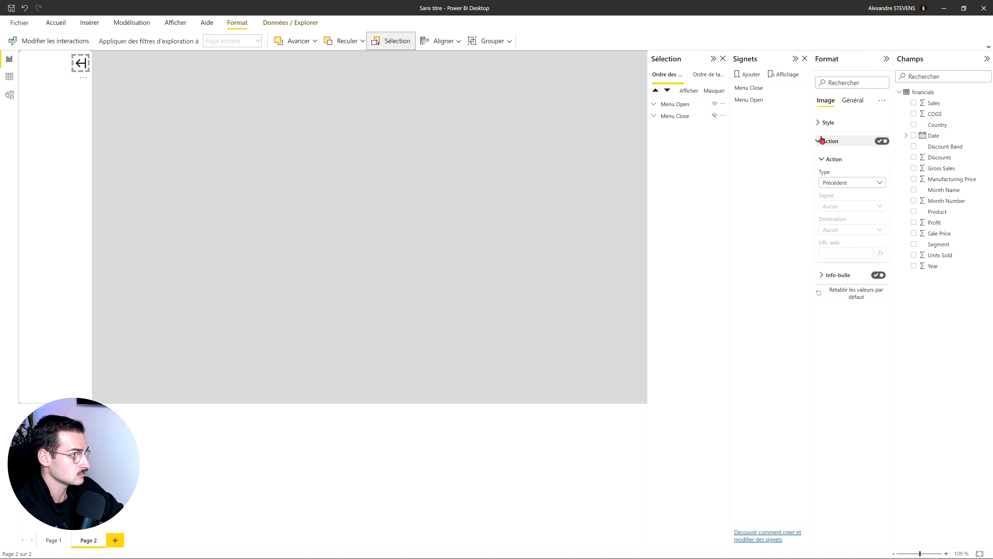
{"action": "left_click", "coordinate": [846, 183]}
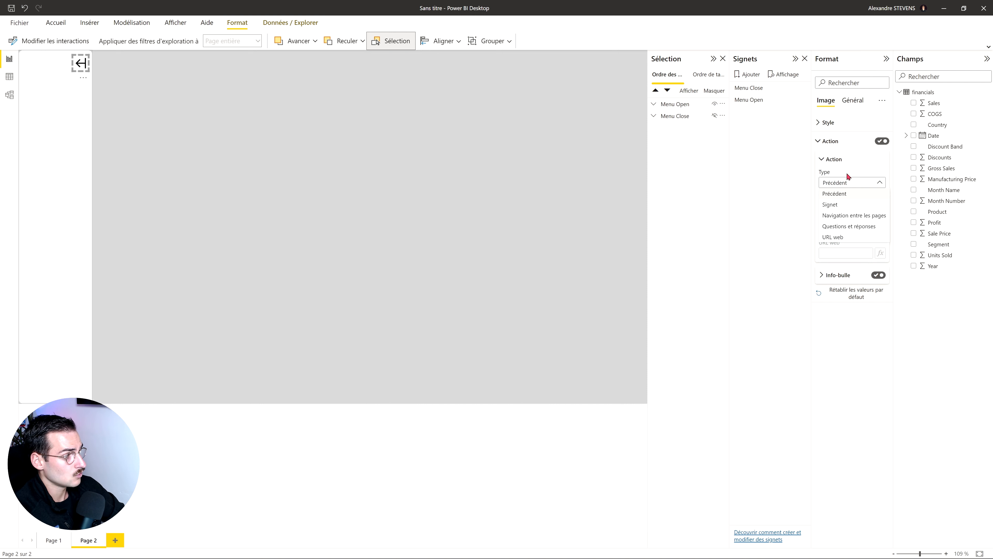
{"action": "left_click", "coordinate": [841, 207]}
{"action": "left_click", "coordinate": [842, 208]}
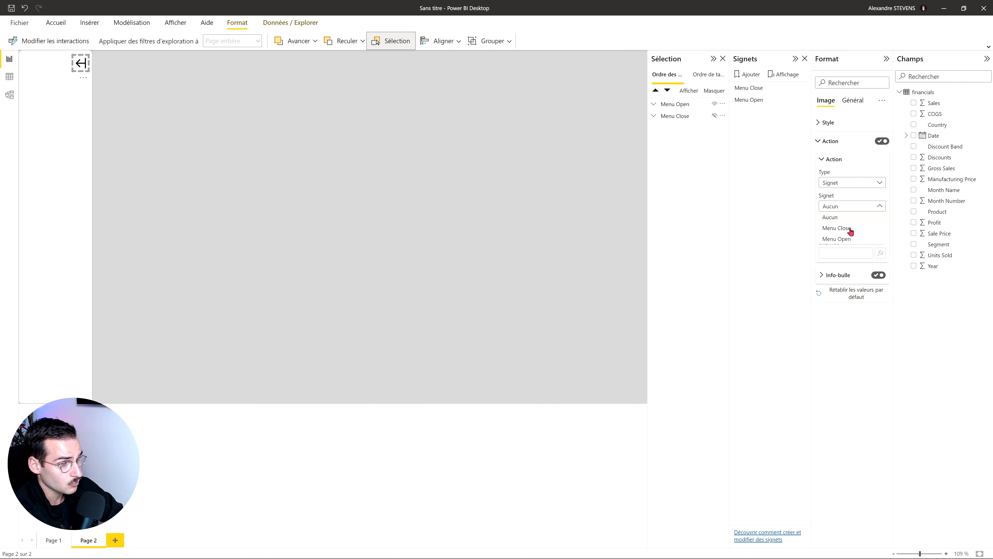
{"action": "left_click", "coordinate": [823, 141]}
{"action": "left_click", "coordinate": [328, 149]}
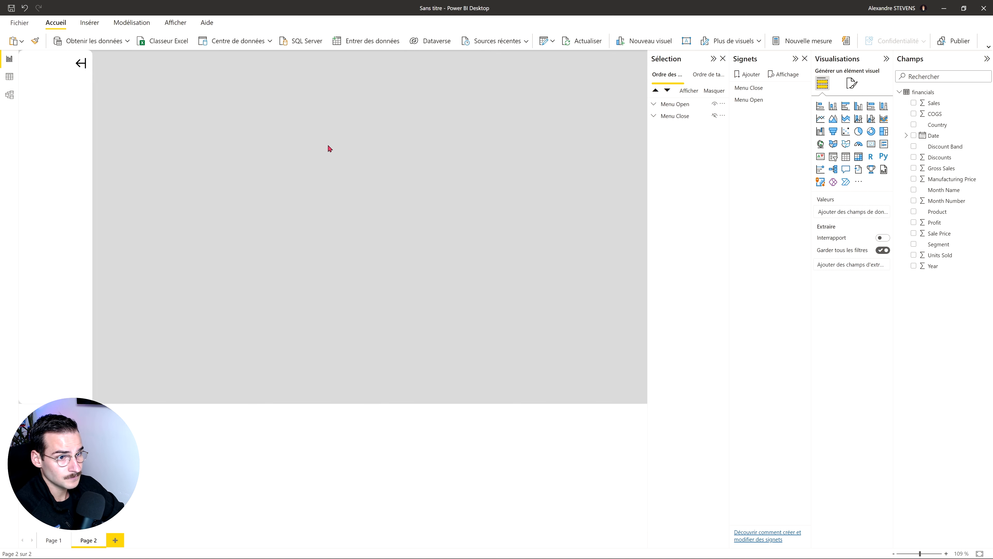
{"action": "left_click", "coordinate": [82, 67], "text": "ctrl"}
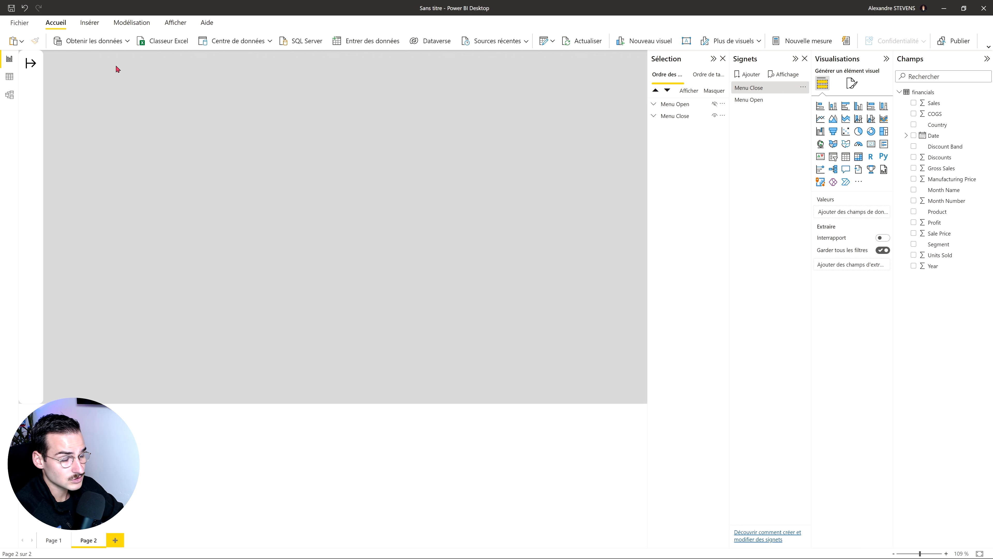
Step: Turn on the action of the narrow menu's arrow image and bring the image to the front
{"action": "left_click", "coordinate": [32, 70]}
{"action": "left_click", "coordinate": [32, 69]}
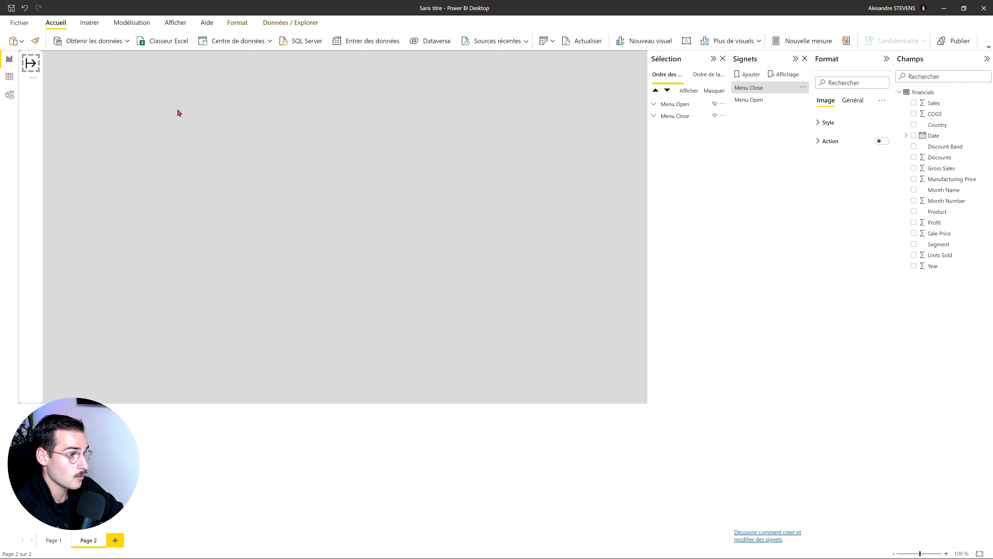
{"action": "left_click", "coordinate": [875, 141]}
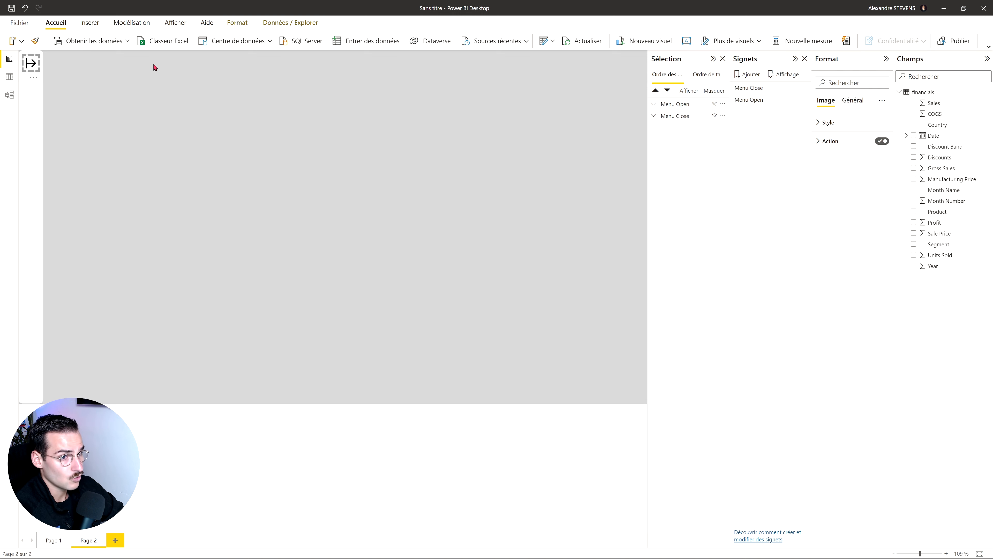
{"action": "left_click", "coordinate": [234, 23]}
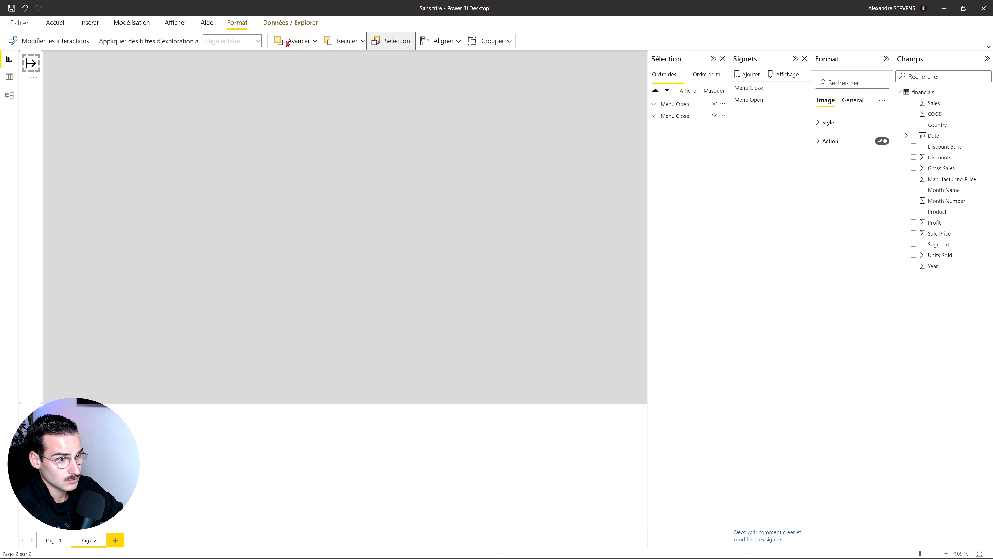
{"action": "left_click", "coordinate": [316, 41]}
{"action": "left_click", "coordinate": [313, 74]}
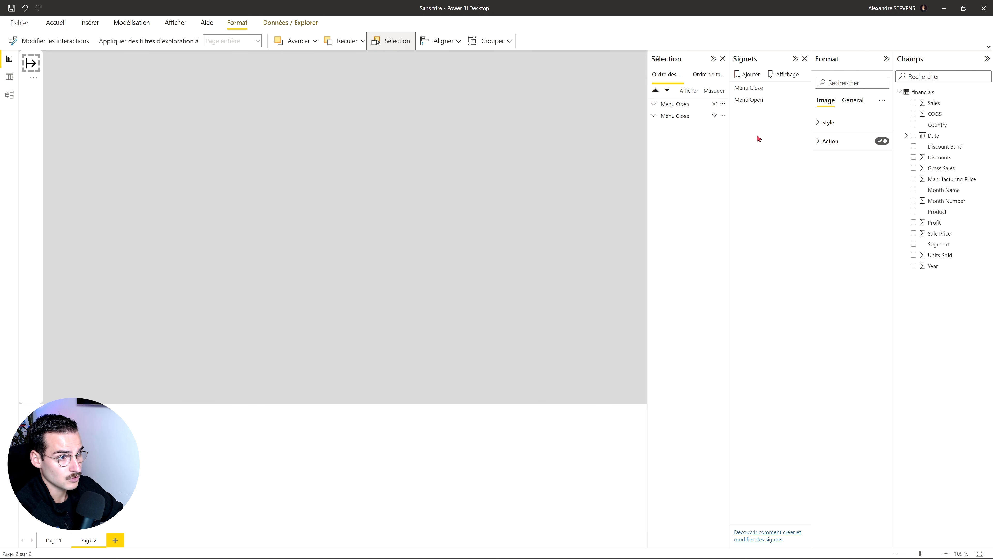
Step: Set the narrow menu arrow's action type to Signet and its bookmark to Menu Open
{"action": "left_click", "coordinate": [836, 142]}
{"action": "left_click", "coordinate": [845, 183]}
{"action": "left_click", "coordinate": [837, 208]}
{"action": "left_click", "coordinate": [848, 207]}
{"action": "left_click", "coordinate": [840, 239]}
{"action": "left_click", "coordinate": [814, 141]}
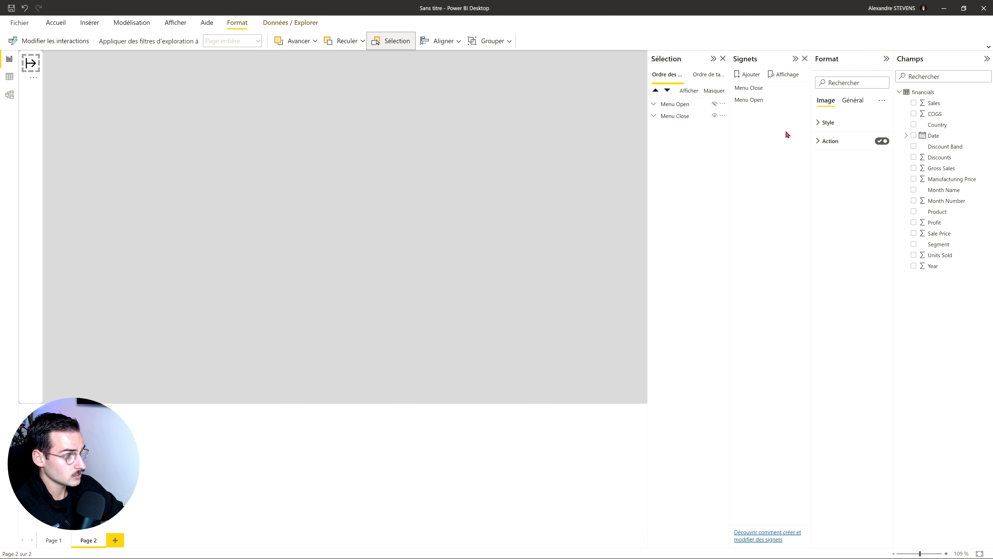
Step: Close the Sélection and Signets panes and deselect the arrow image
{"action": "left_click", "coordinate": [722, 59]}
{"action": "left_click", "coordinate": [805, 59]}
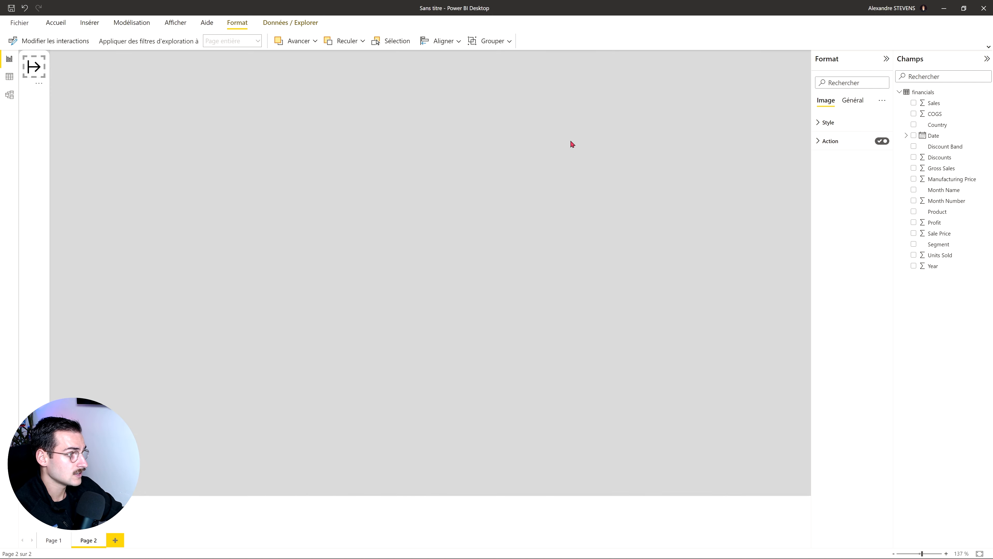
{"action": "left_click", "coordinate": [173, 116]}
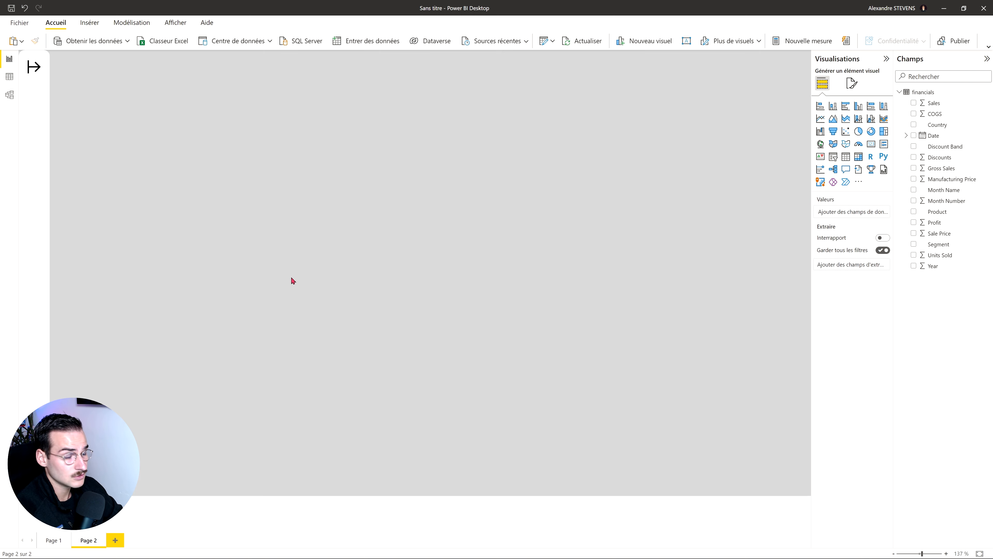
Step: Insert a clustered column chart beside the narrow menu, spanning about two thirds of the page width and just over half its height
{"action": "left_click", "coordinate": [857, 106]}
{"action": "left_click_drag", "start_coordinate": [249, 495], "coordinate": [664, 216]}
{"action": "left_click_drag", "start_coordinate": [631, 182], "coordinate": [547, 188]}
{"action": "left_click_drag", "start_coordinate": [356, 226], "coordinate": [366, 196]}
{"action": "left_click_drag", "start_coordinate": [308, 223], "coordinate": [330, 304]}
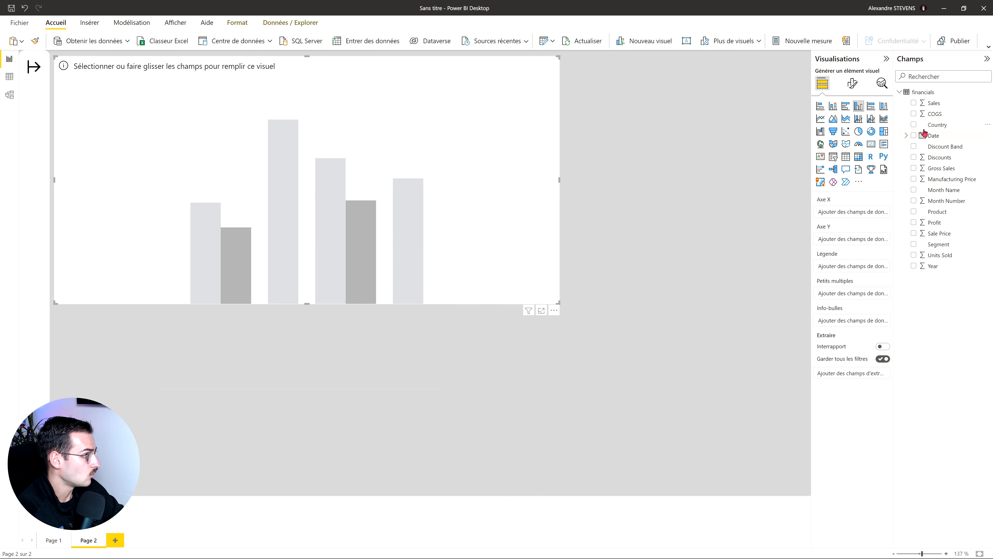
Step: Plot Gross Sales against Date in the chart, keeping only the Mois level of the date hierarchy
{"action": "left_click_drag", "start_coordinate": [933, 135], "coordinate": [443, 204]}
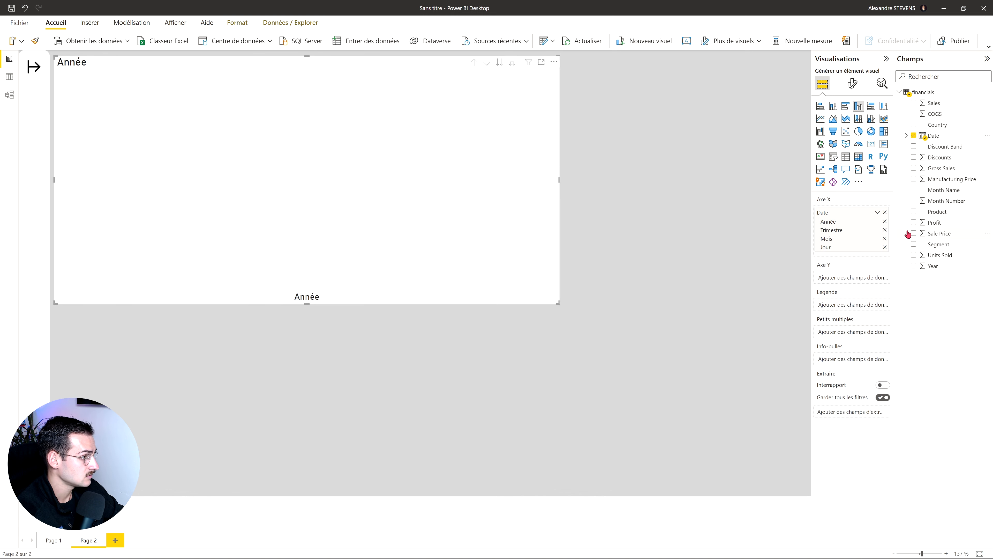
{"action": "left_click_drag", "start_coordinate": [940, 169], "coordinate": [424, 173]}
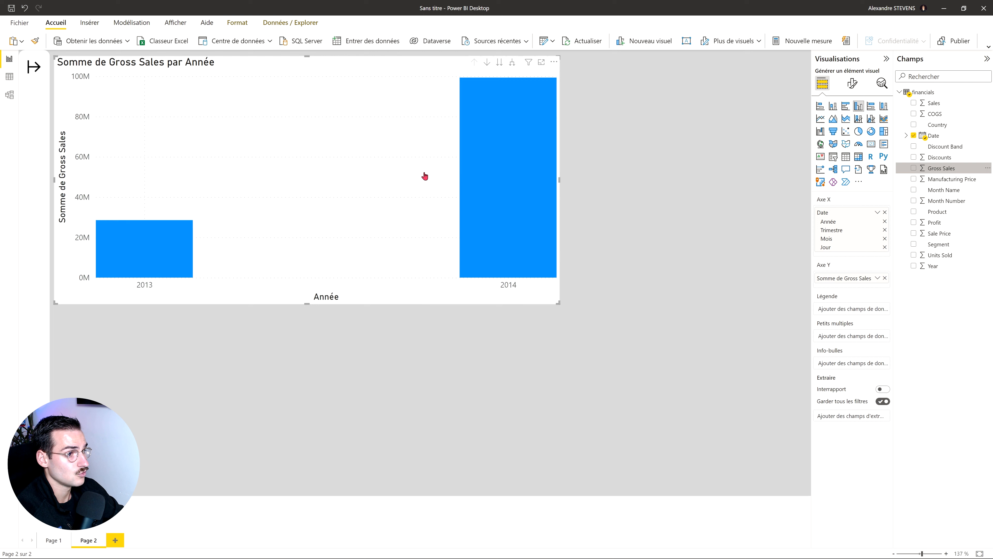
{"action": "left_click", "coordinate": [885, 222]}
{"action": "left_click", "coordinate": [884, 223]}
{"action": "left_click", "coordinate": [884, 231]}
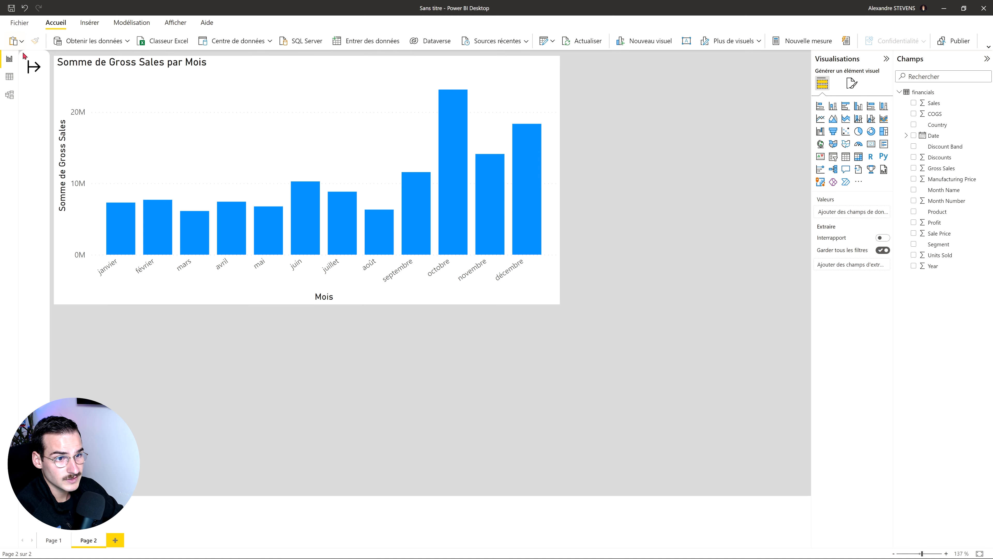
Step: Open the wide menu with its arrow and examine the layering options Avancer and Reculer for the overlapping column chart
{"action": "left_click", "coordinate": [33, 66]}
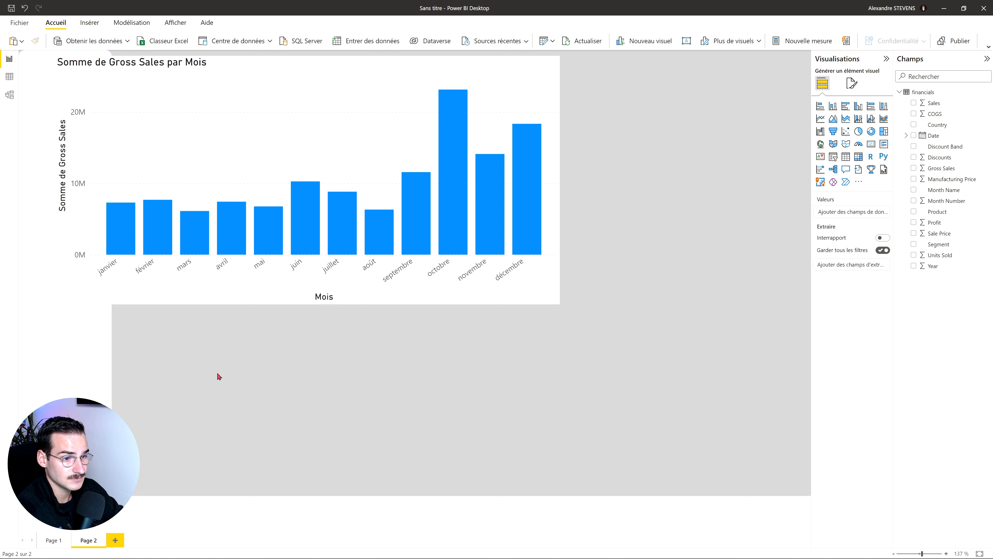
{"action": "left_click", "coordinate": [319, 115]}
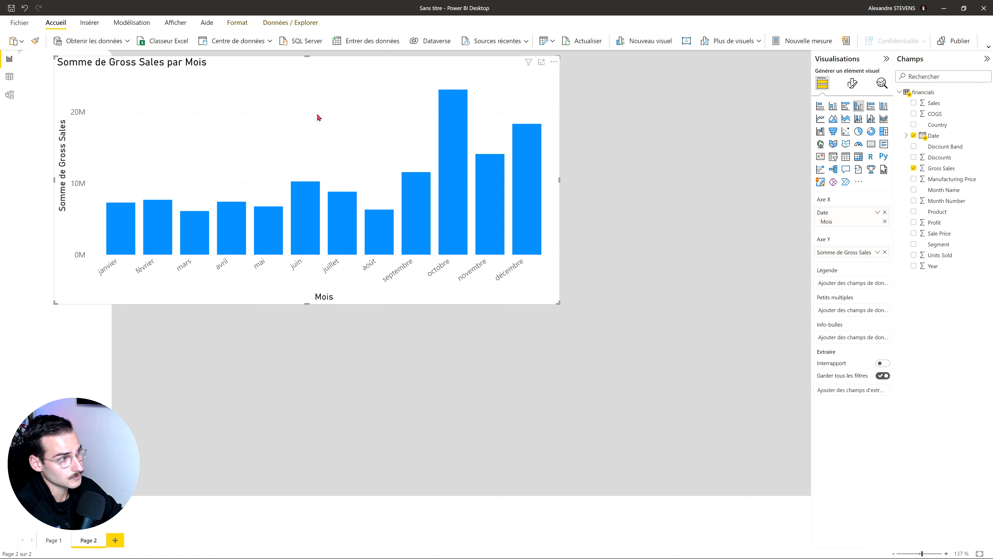
{"action": "left_click", "coordinate": [237, 23]}
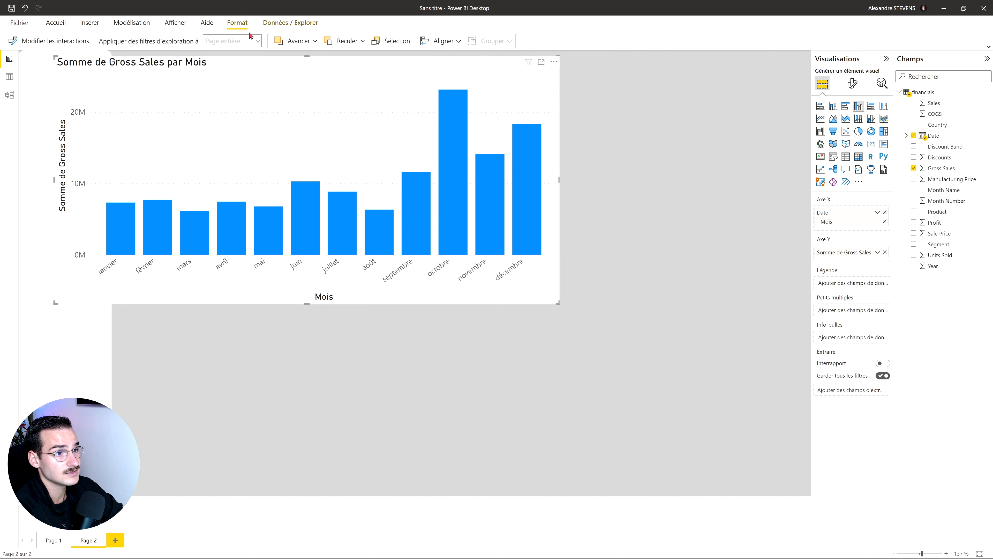
{"action": "left_click", "coordinate": [316, 41]}
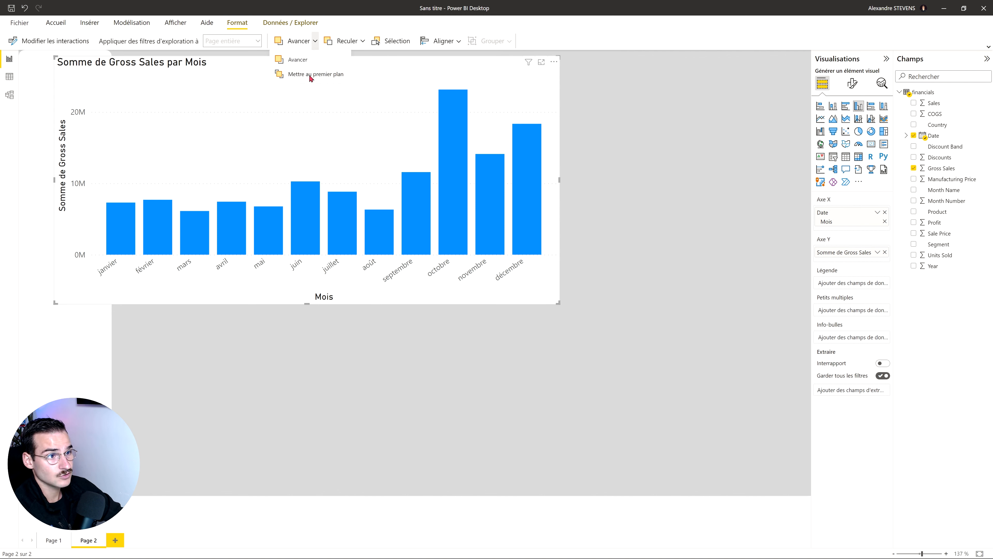
{"action": "left_click", "coordinate": [363, 41]}
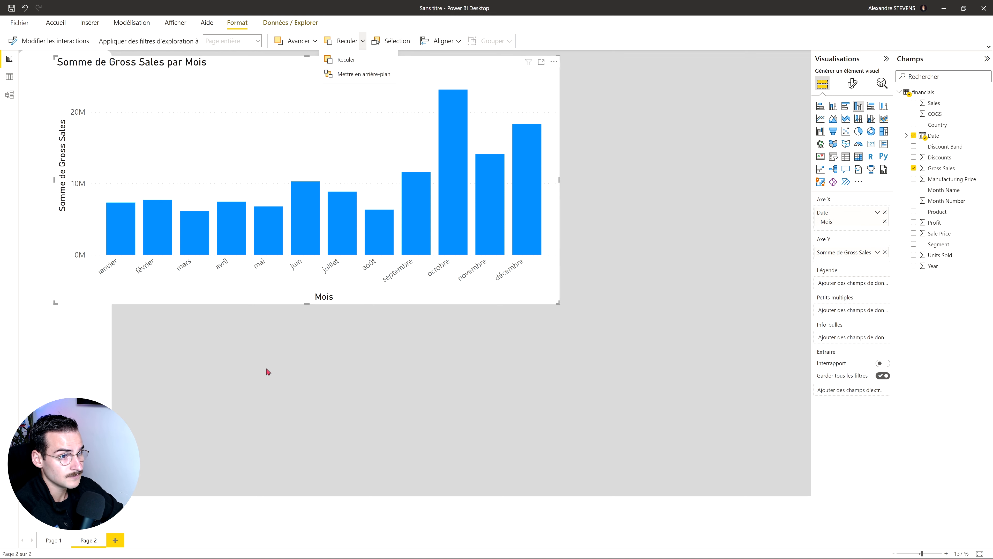
Step: Display the Sélection pane and widen it so the full layer names can be read
{"action": "left_click", "coordinate": [175, 23]}
{"action": "left_click", "coordinate": [646, 43]}
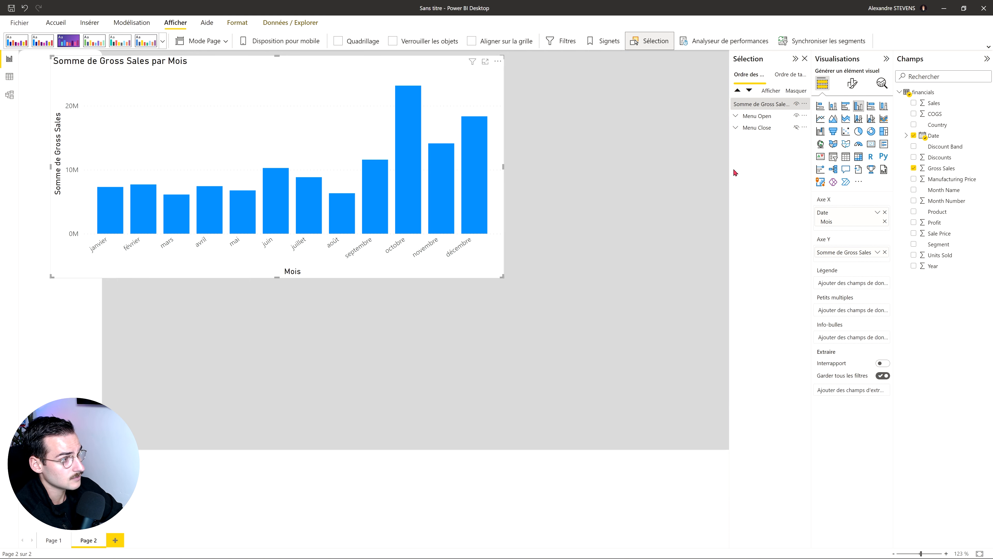
{"action": "left_click_drag", "start_coordinate": [729, 94], "coordinate": [684, 106]}
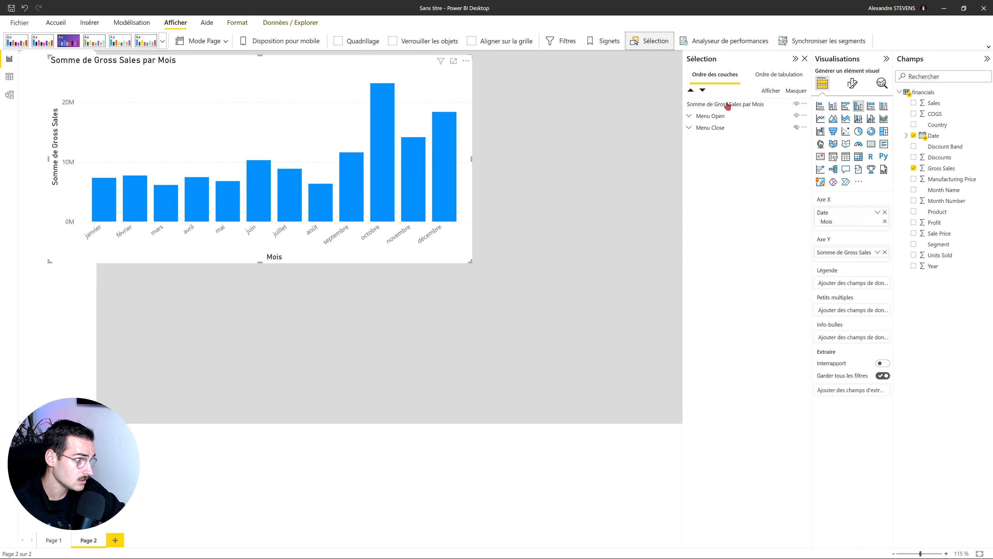
Step: Move the column chart's layer below the Menu Open and Menu Close groups and rename it Graphique1
{"action": "left_click_drag", "start_coordinate": [725, 106], "coordinate": [727, 142]}
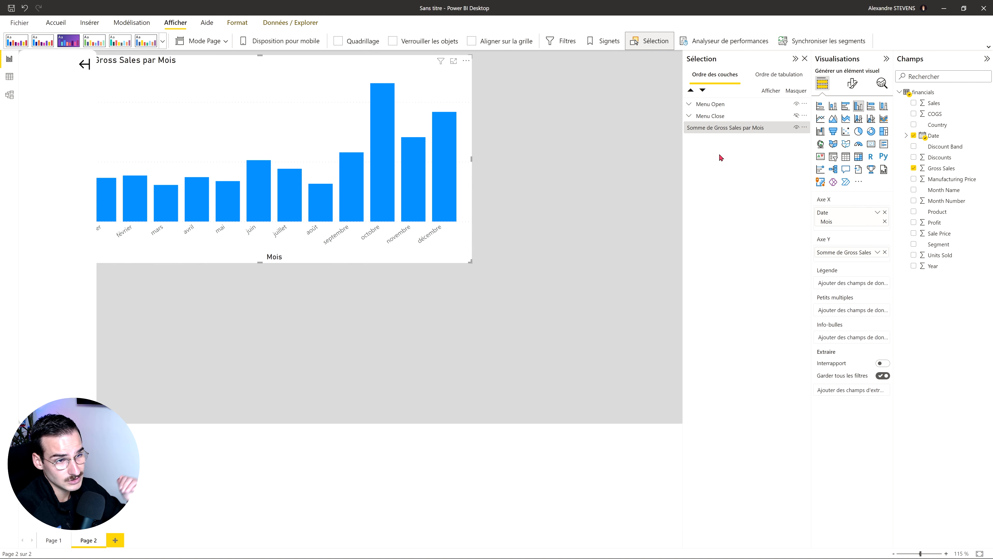
{"action": "double_click", "coordinate": [735, 128]}
{"action": "type", "text": "Graphique1"}
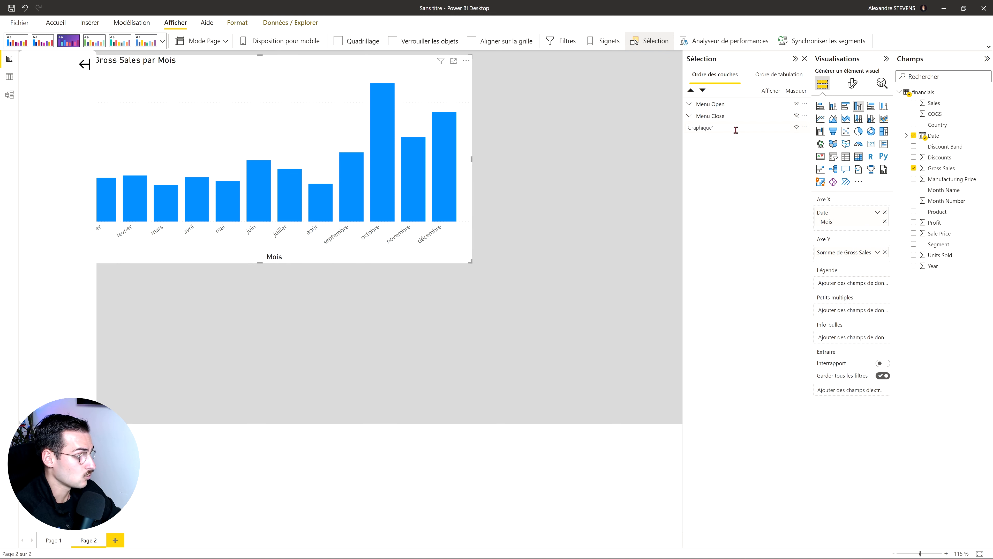
{"action": "key", "text": "Return"}
Step: Collapse and reopen the side menu with its arrows to check how it overlaps the chart
{"action": "left_click", "coordinate": [567, 179]}
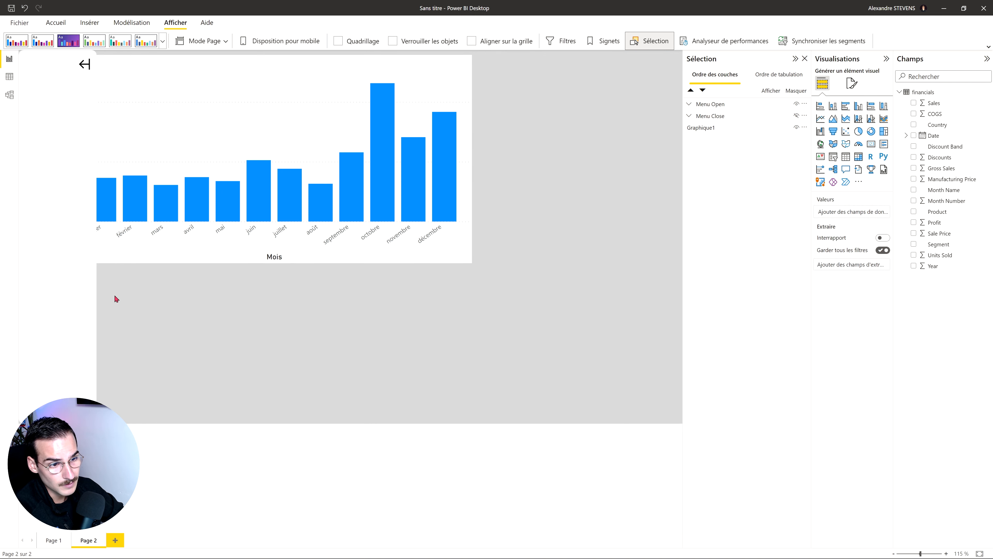
{"action": "left_click", "coordinate": [90, 73], "text": "ctrl"}
{"action": "left_click", "coordinate": [44, 67], "text": "ctrl"}
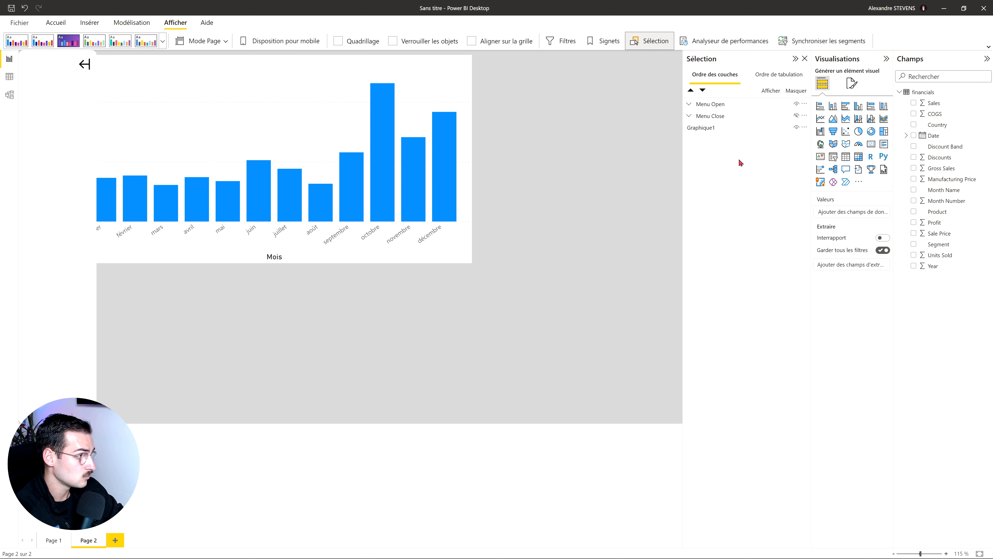
Step: Insert a slicer on the page, fill it with the Date field and show it as a Liste
{"action": "left_click", "coordinate": [833, 158]}
{"action": "left_click_drag", "start_coordinate": [251, 333], "coordinate": [383, 229]}
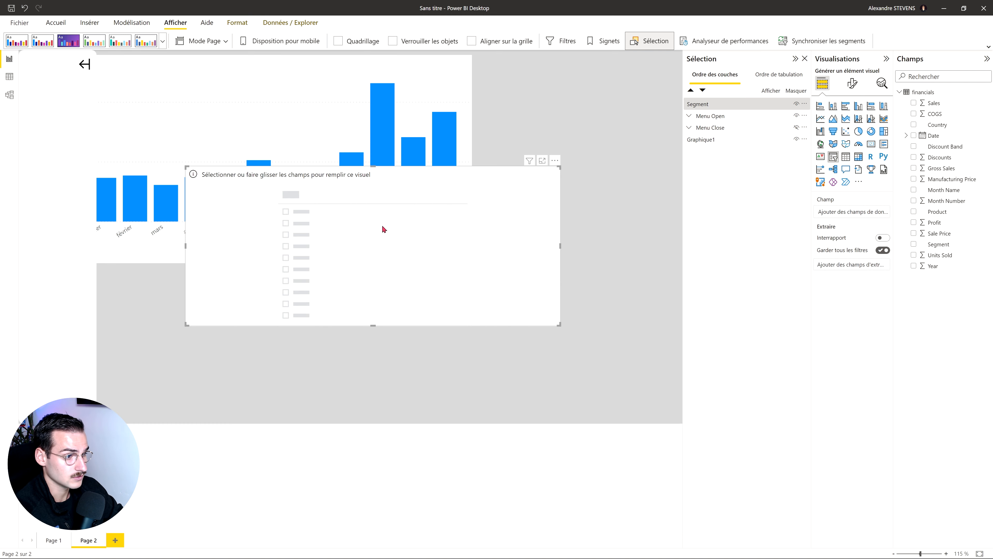
{"action": "left_click_drag", "start_coordinate": [938, 137], "coordinate": [477, 226]}
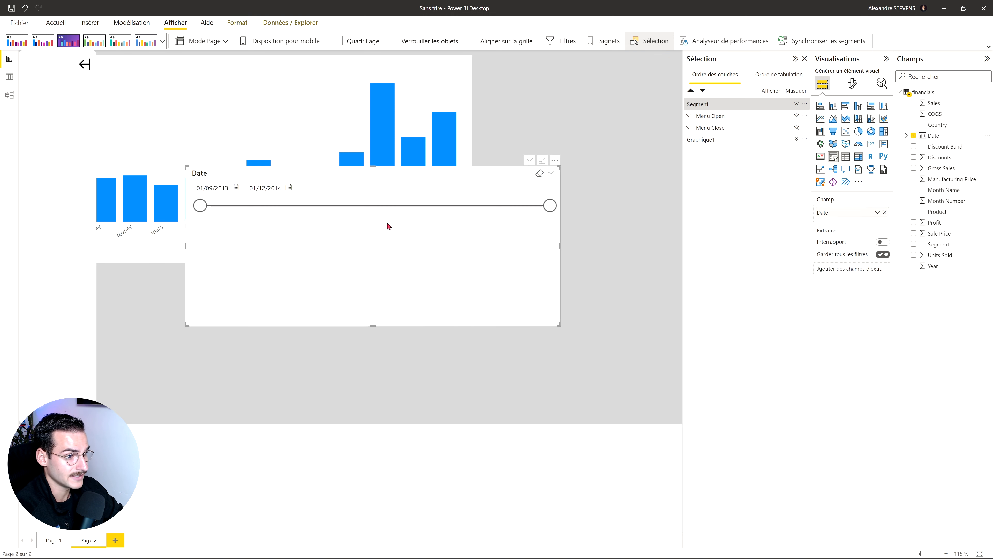
{"action": "left_click", "coordinate": [551, 173]}
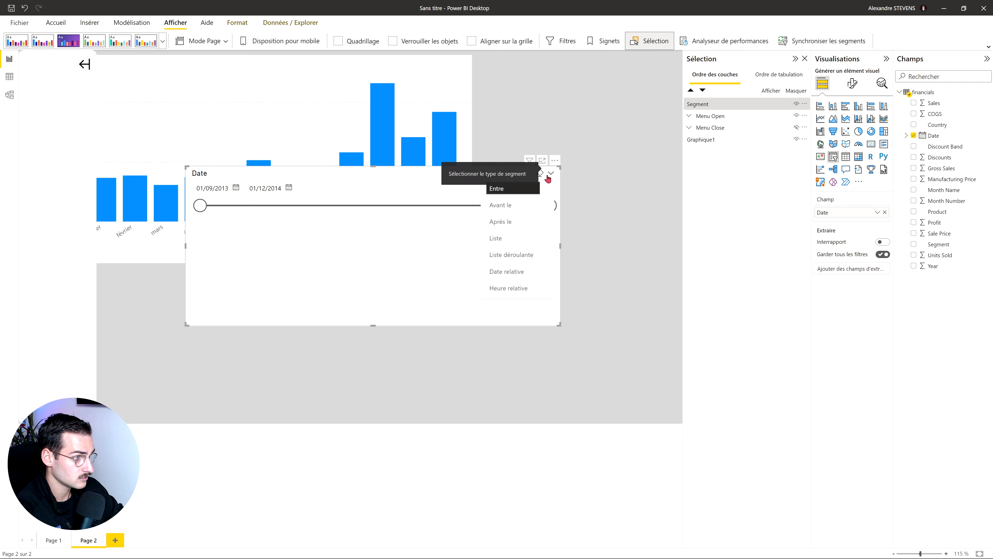
{"action": "left_click", "coordinate": [518, 243]}
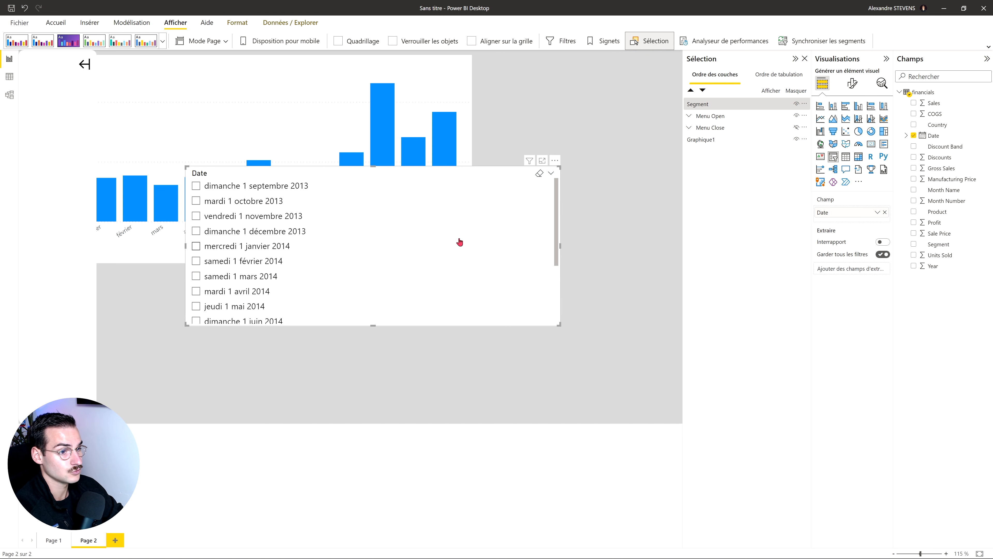
Step: Switch the slicer's Date field to the date hierarchy and keep only the Année level
{"action": "left_click", "coordinate": [878, 215]}
{"action": "left_click", "coordinate": [899, 274]}
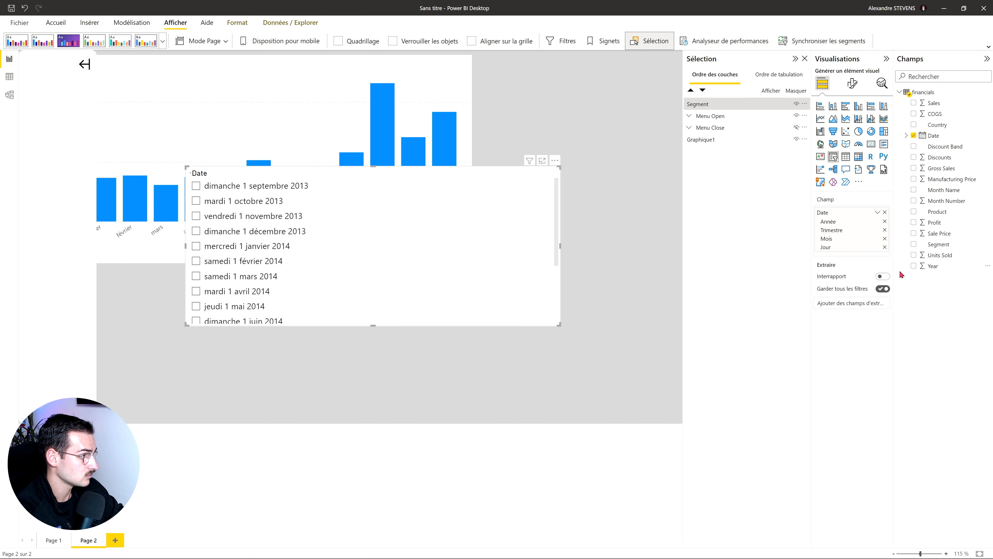
{"action": "left_click", "coordinate": [885, 229]}
{"action": "left_click", "coordinate": [885, 229]}
{"action": "left_click", "coordinate": [885, 230]}
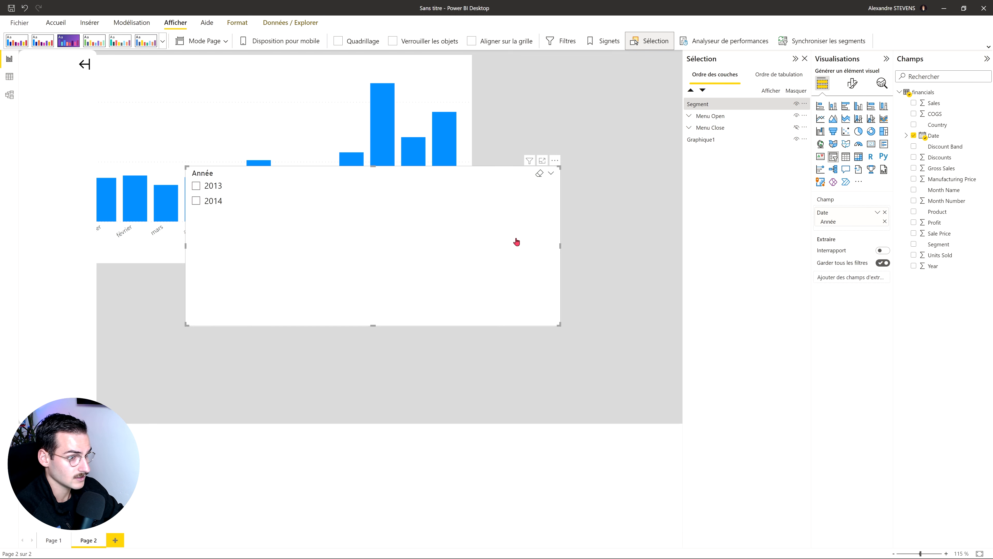
Step: Turn on Sélection simple in the year slicer's selection settings
{"action": "left_click", "coordinate": [853, 83]}
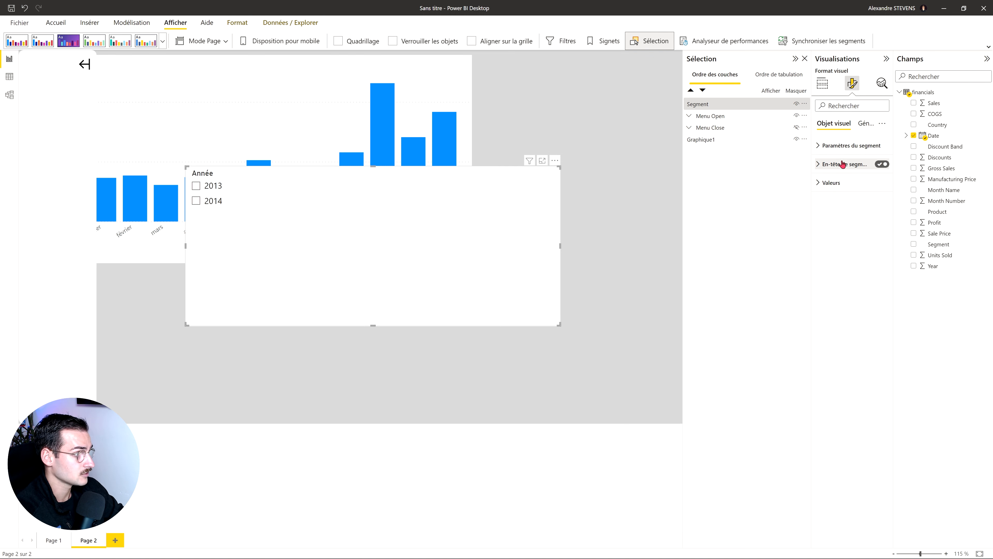
{"action": "left_click", "coordinate": [846, 145]}
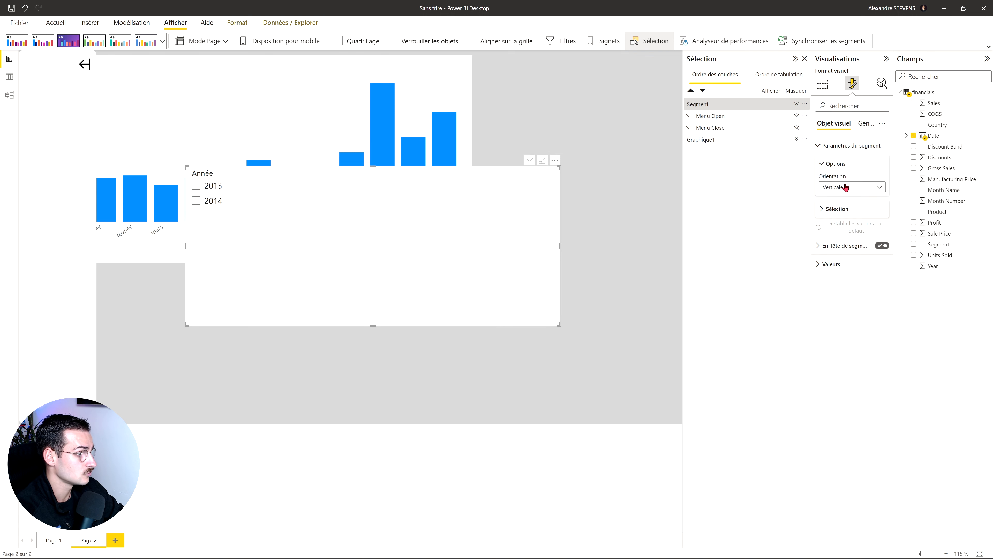
{"action": "left_click", "coordinate": [839, 208]}
{"action": "left_click", "coordinate": [877, 222]}
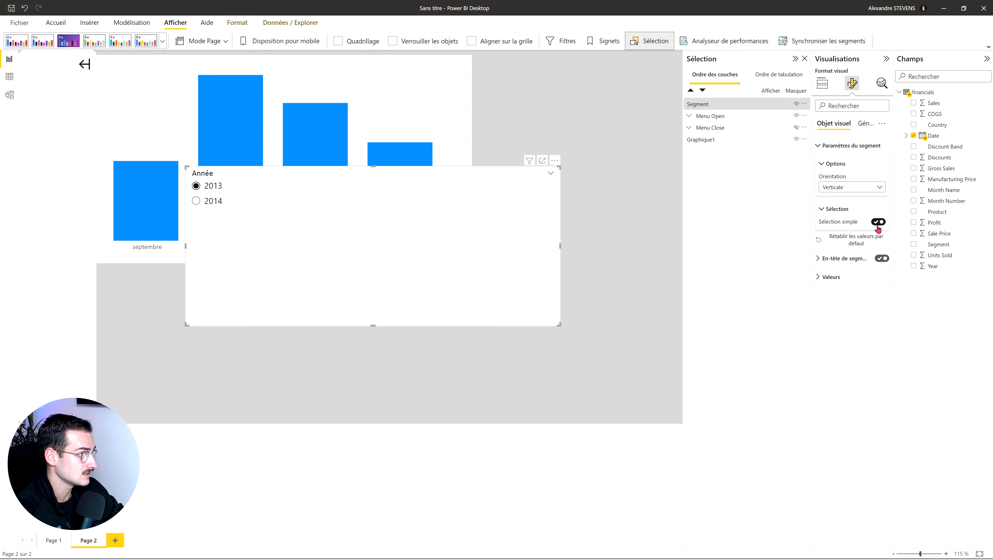
{"action": "left_click", "coordinate": [835, 147]}
{"action": "left_click", "coordinate": [649, 192]}
Step: Shrink the year slicer to fit the width of the open menu and place it just below the arrow
{"action": "left_click", "coordinate": [414, 268]}
{"action": "left_click_drag", "start_coordinate": [547, 322], "coordinate": [261, 313]}
{"action": "left_click_drag", "start_coordinate": [218, 282], "coordinate": [67, 223]}
{"action": "left_click_drag", "start_coordinate": [101, 260], "coordinate": [85, 235]}
{"action": "left_click_drag", "start_coordinate": [58, 196], "coordinate": [64, 150]}
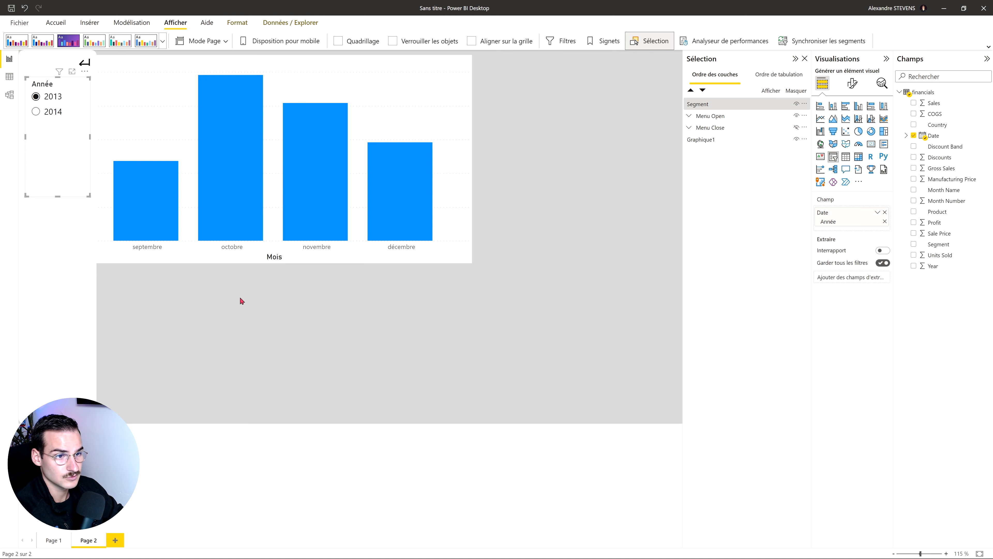
{"action": "left_click", "coordinate": [231, 328]}
Step: Collapse the side menu and move the Segment layer into the Menu Open group, above Fleche Open
{"action": "left_click", "coordinate": [84, 62], "text": "ctrl"}
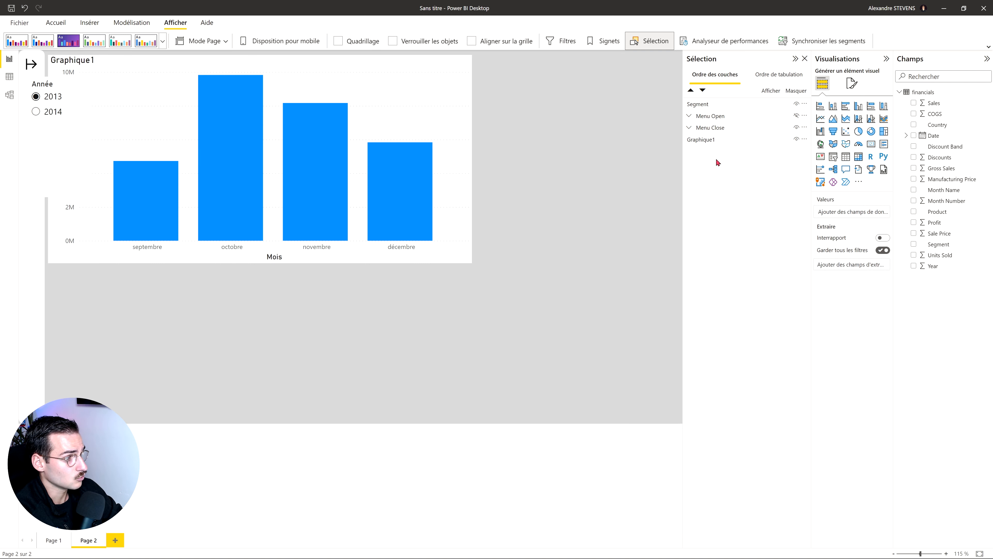
{"action": "left_click_drag", "start_coordinate": [722, 109], "coordinate": [726, 135]}
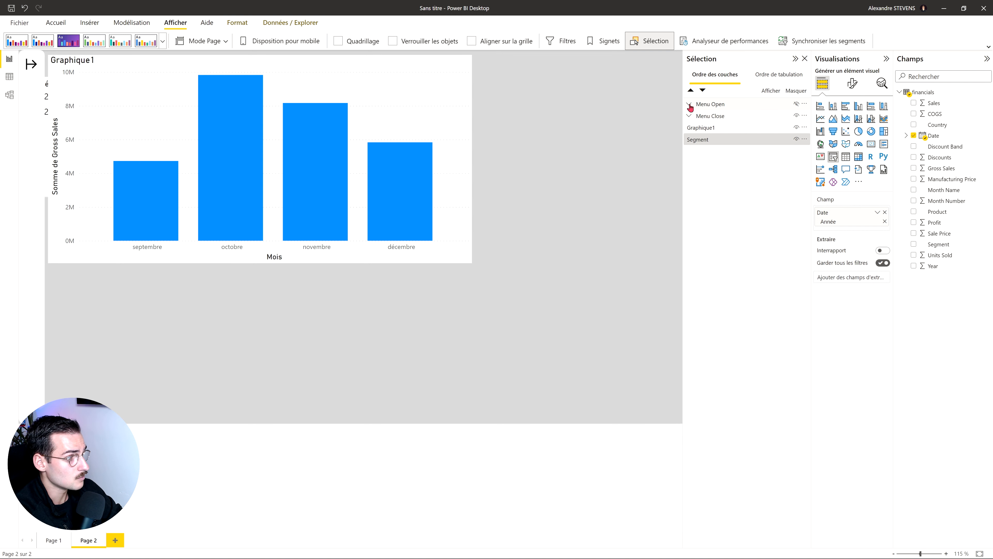
{"action": "left_click", "coordinate": [689, 104]}
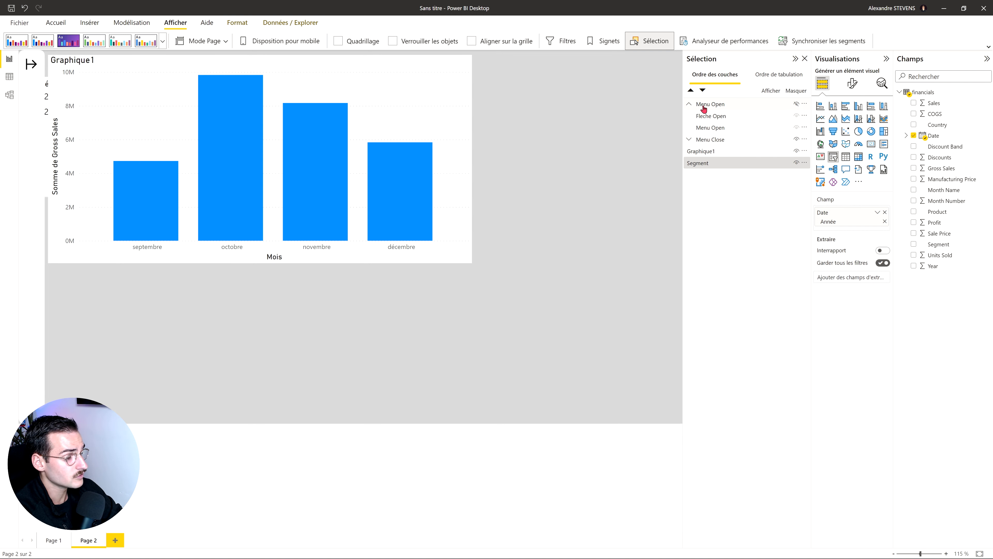
{"action": "left_click_drag", "start_coordinate": [715, 167], "coordinate": [737, 125]}
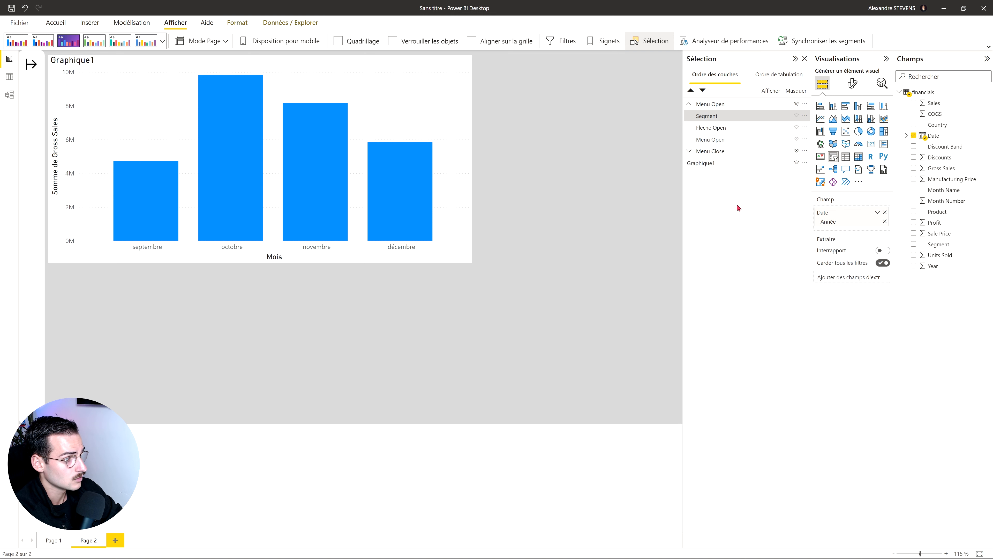
{"action": "left_click", "coordinate": [688, 106]}
Step: Open the side menu, filter the chart to 2014 with the year slicer, and collapse the menu
{"action": "left_click", "coordinate": [32, 66], "text": "ctrl"}
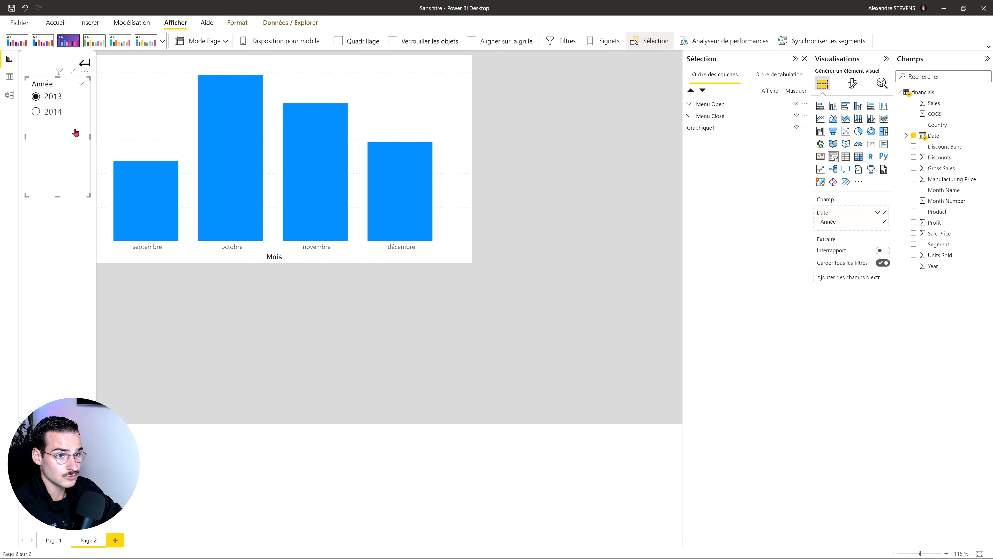
{"action": "left_click", "coordinate": [59, 113]}
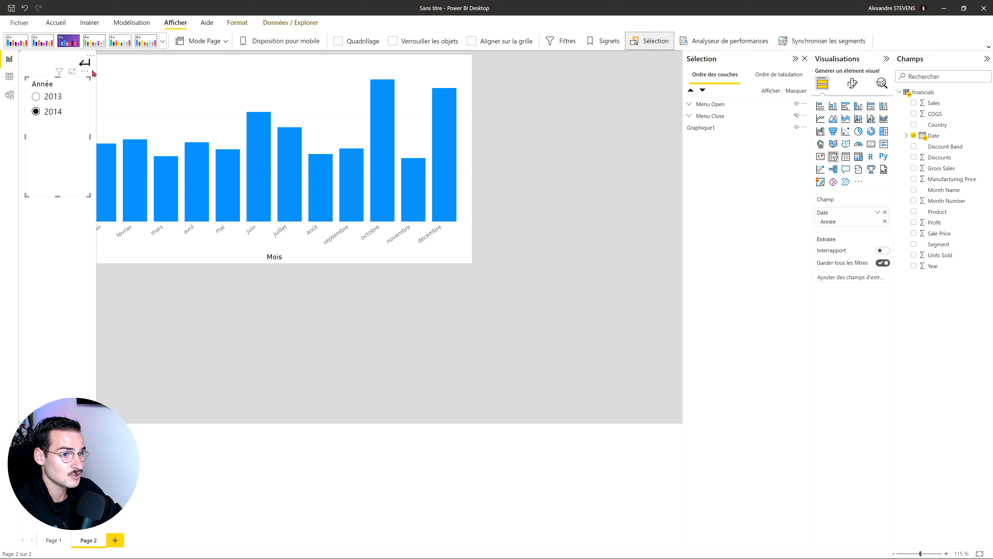
{"action": "left_click", "coordinate": [85, 63], "text": "ctrl"}
{"action": "left_click", "coordinate": [302, 295]}
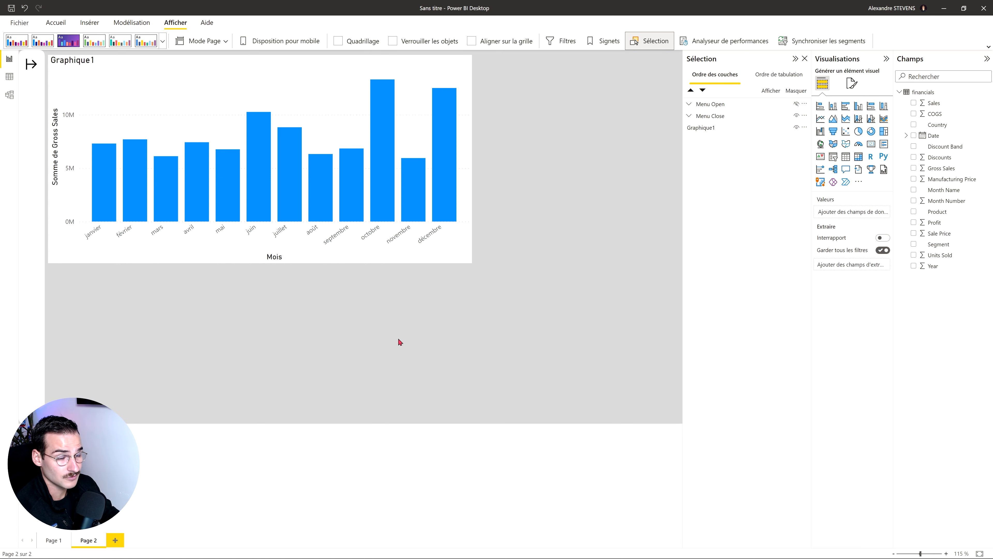
Step: Open and close the side menu once more to check the slicer's visibility, and select the column chart
{"action": "left_click", "coordinate": [31, 65], "text": "ctrl"}
{"action": "left_click", "coordinate": [84, 63], "text": "ctrl"}
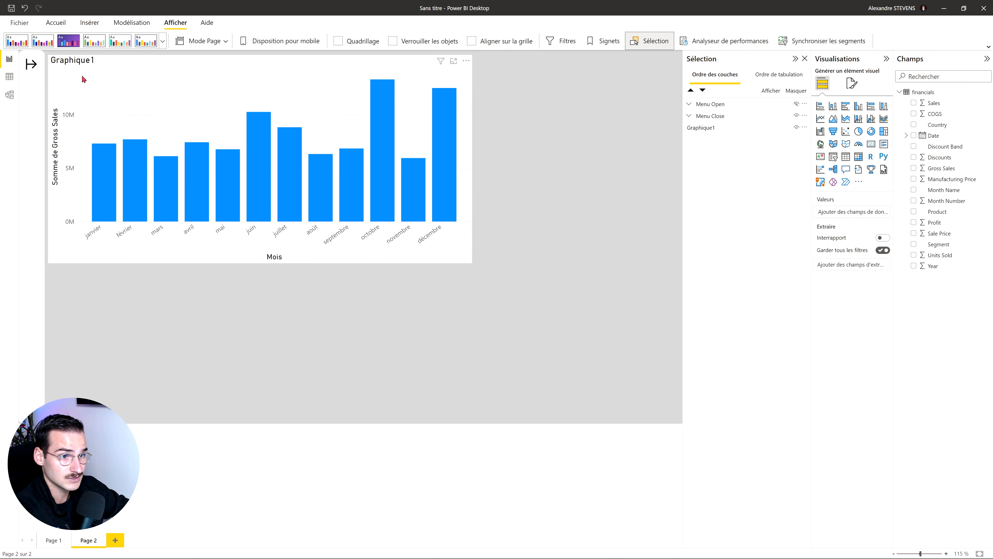
{"action": "left_click", "coordinate": [87, 81]}
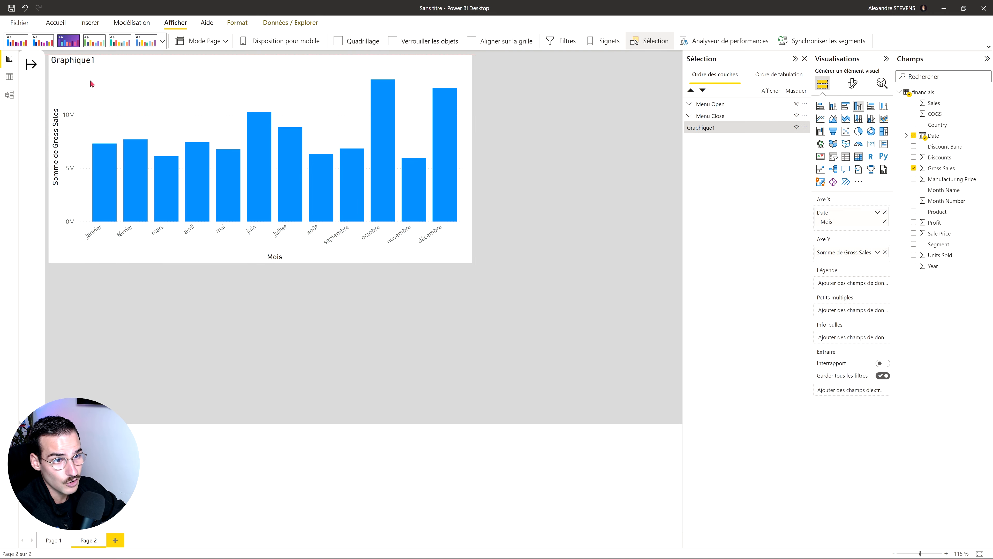